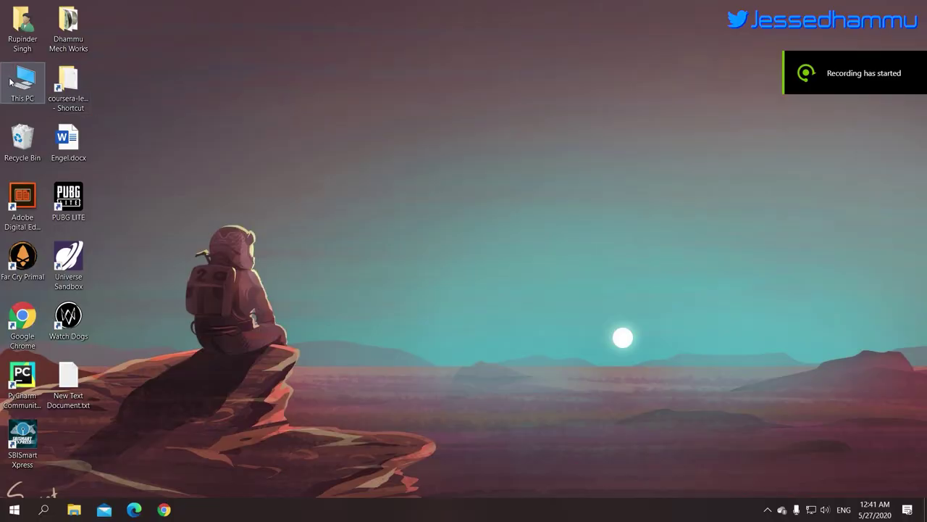
Step: Go from the user folder to Documents > My Digital Editions
{"action": "double_click", "coordinate": [34, 26]}
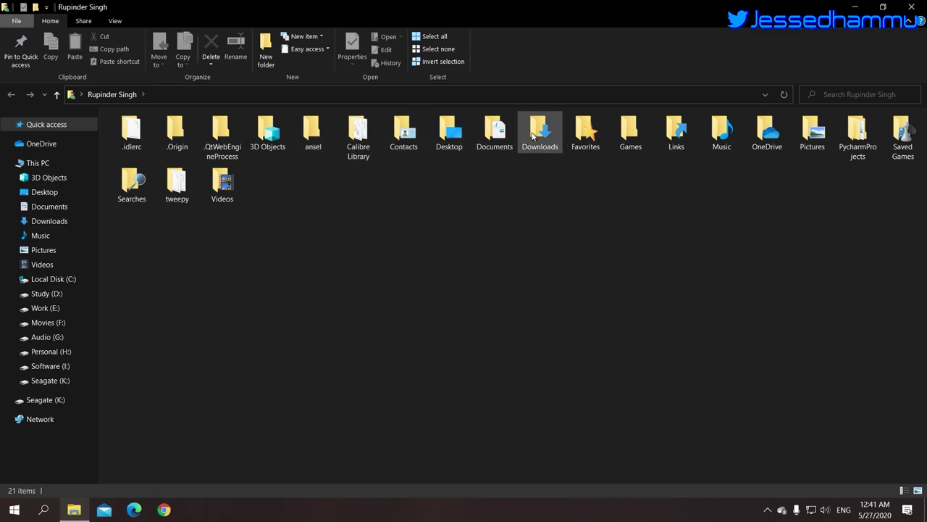
{"action": "double_click", "coordinate": [495, 134]}
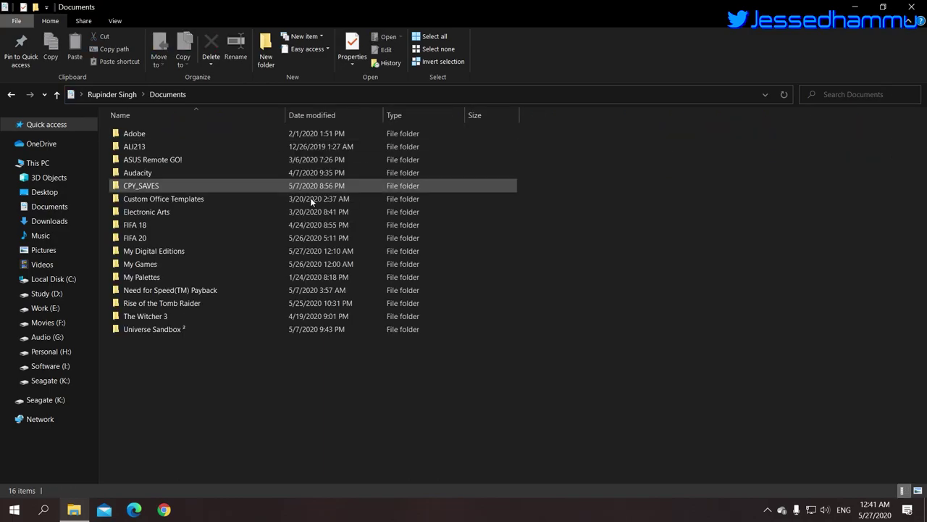
{"action": "double_click", "coordinate": [174, 251]}
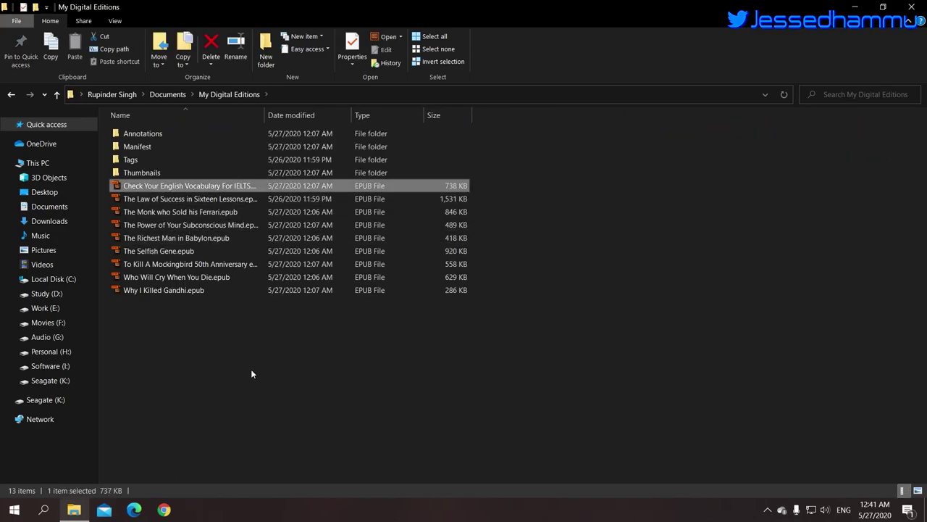
Step: Inspect the EPUB files, picking out Why I Killed Gandhi.epub and The Selfish Gene.epub
{"action": "left_click_drag", "start_coordinate": [251, 368], "coordinate": [159, 187]}
{"action": "left_click", "coordinate": [172, 347]}
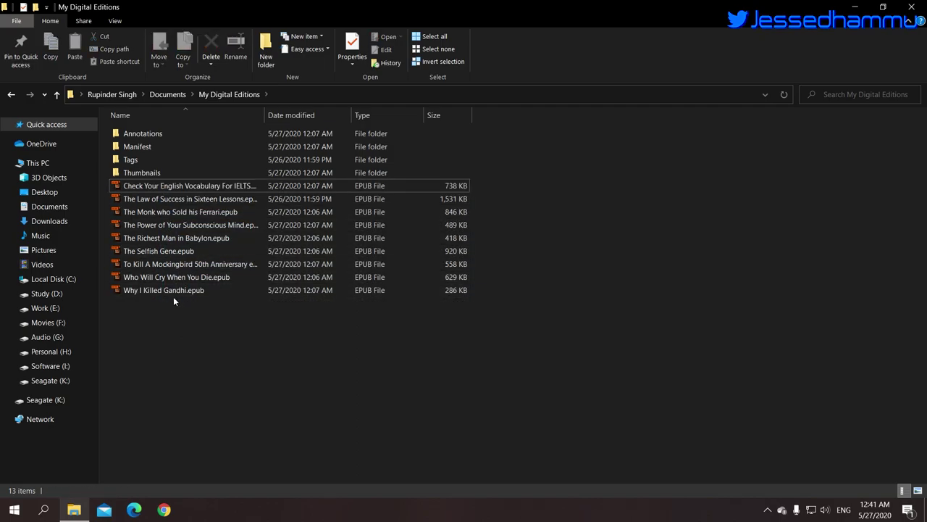
{"action": "left_click", "coordinate": [170, 289]}
{"action": "left_click", "coordinate": [166, 251]}
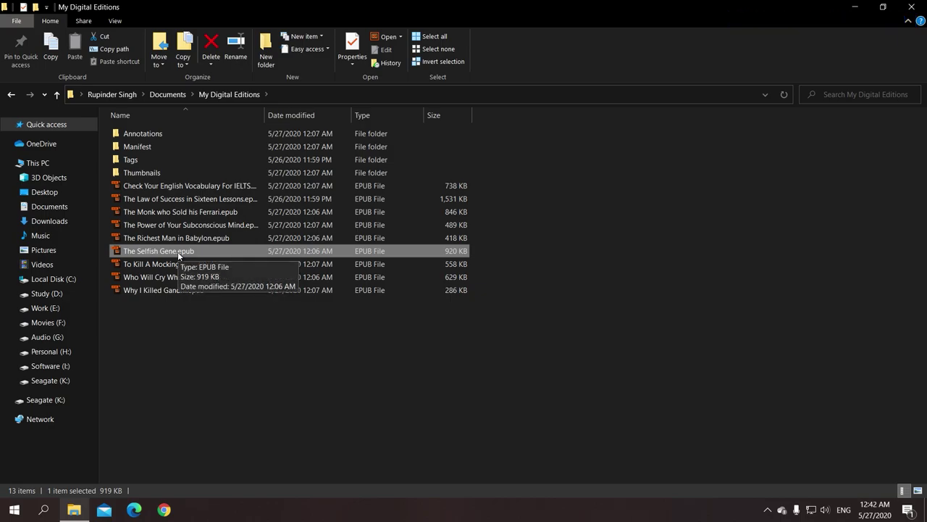
{"action": "left_click", "coordinate": [203, 341]}
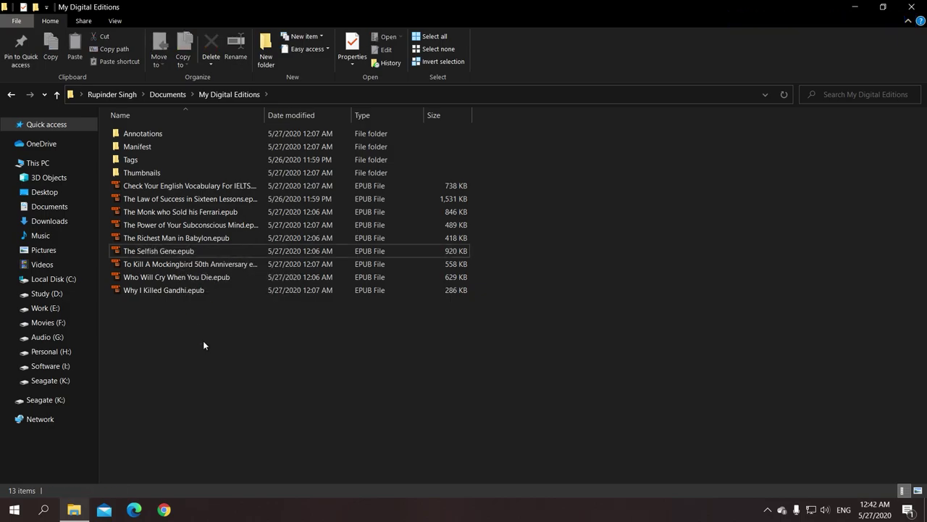
Step: Minimize Explorer, search 'calibre' in Chrome, and start the Windows installer download from calibre-ebook.com
{"action": "left_click", "coordinate": [853, 10]}
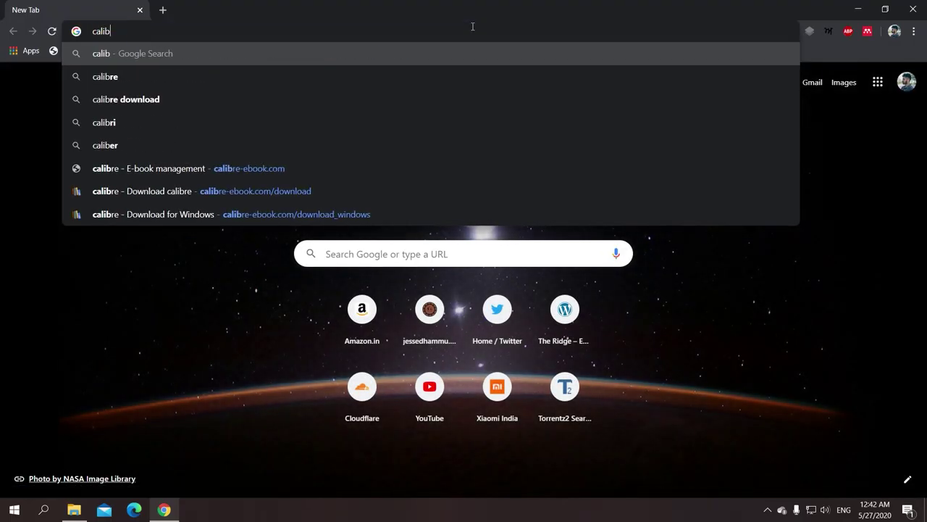
{"action": "type", "text": "re-ebook.com"}
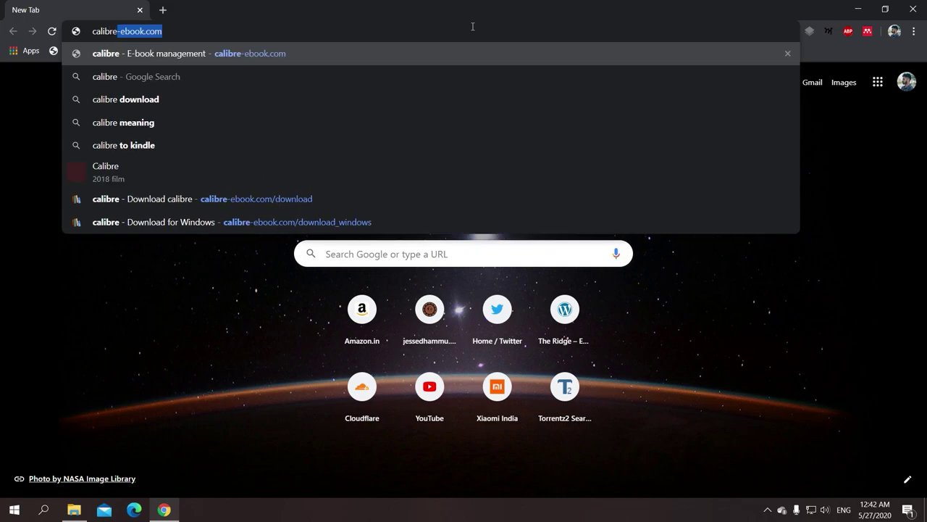
{"action": "key", "text": "Return"}
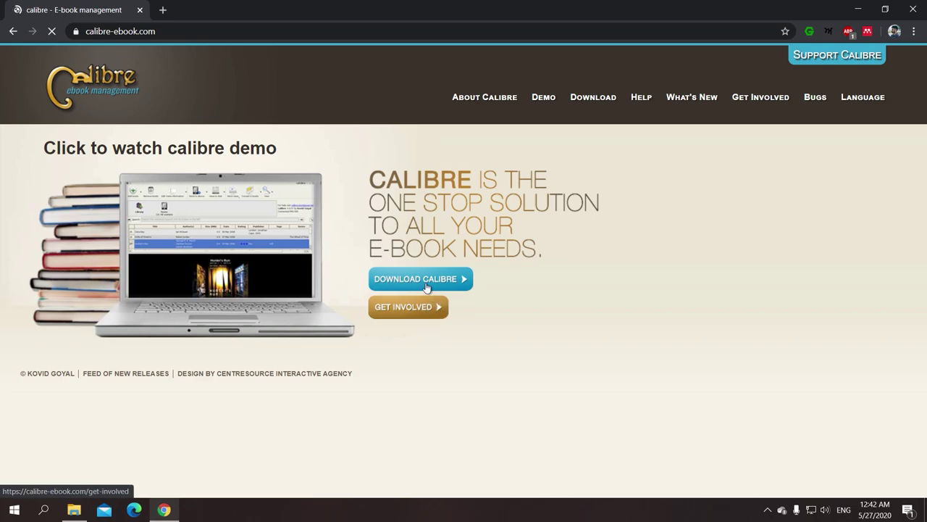
{"action": "left_click", "coordinate": [457, 282]}
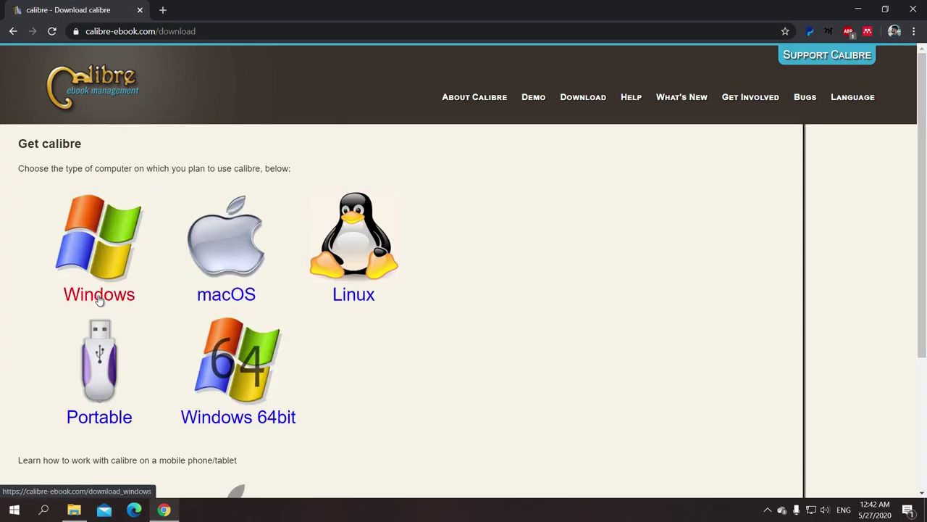
{"action": "left_click", "coordinate": [99, 294]}
{"action": "left_click", "coordinate": [857, 9]}
{"action": "key", "text": "super"}
Step: Launch calibre and add all nine EPUBs from My Digital Editions, starting at Check Your English Vocabulary For IELTS
{"action": "left_click", "coordinate": [66, 127]}
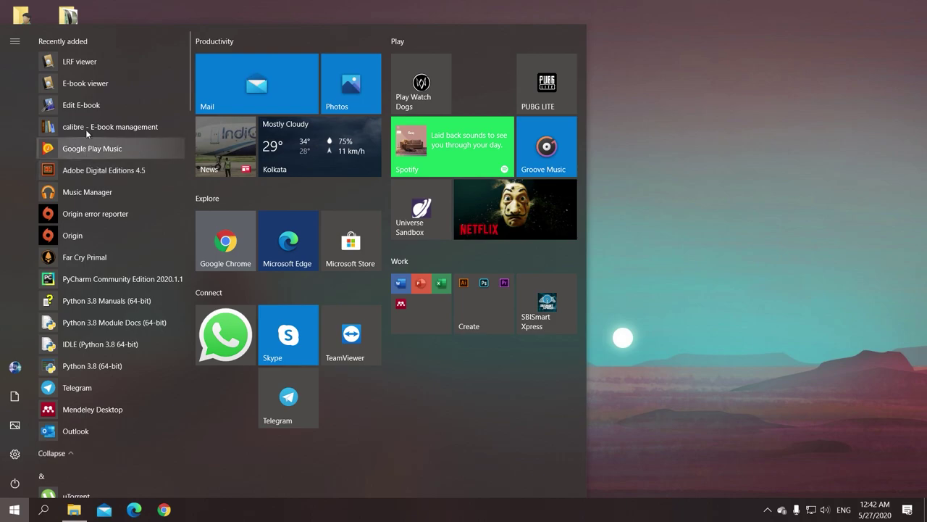
{"action": "left_click", "coordinate": [128, 127]}
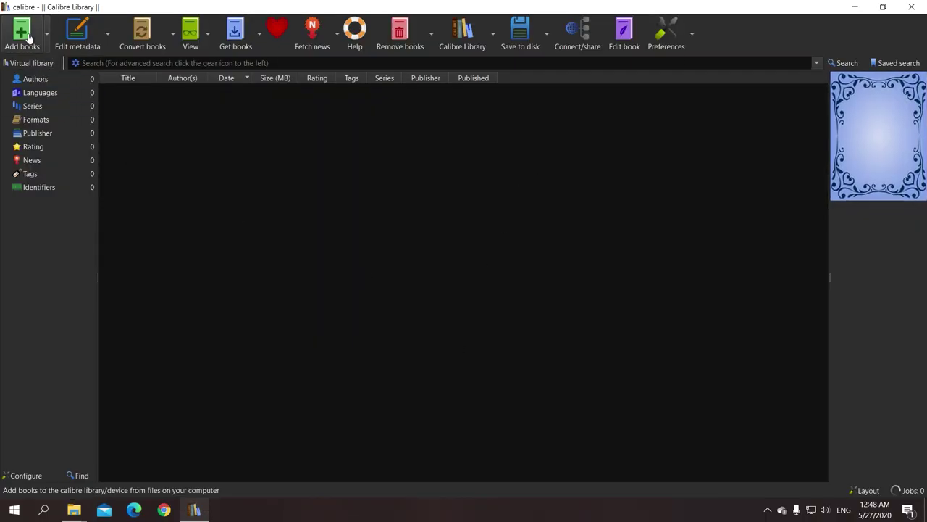
{"action": "left_click", "coordinate": [27, 36]}
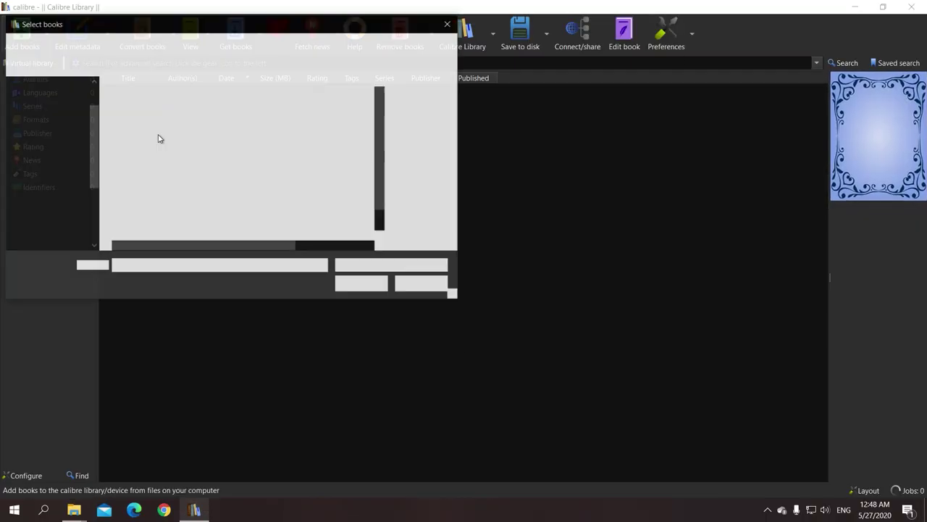
{"action": "left_click", "coordinate": [158, 156]}
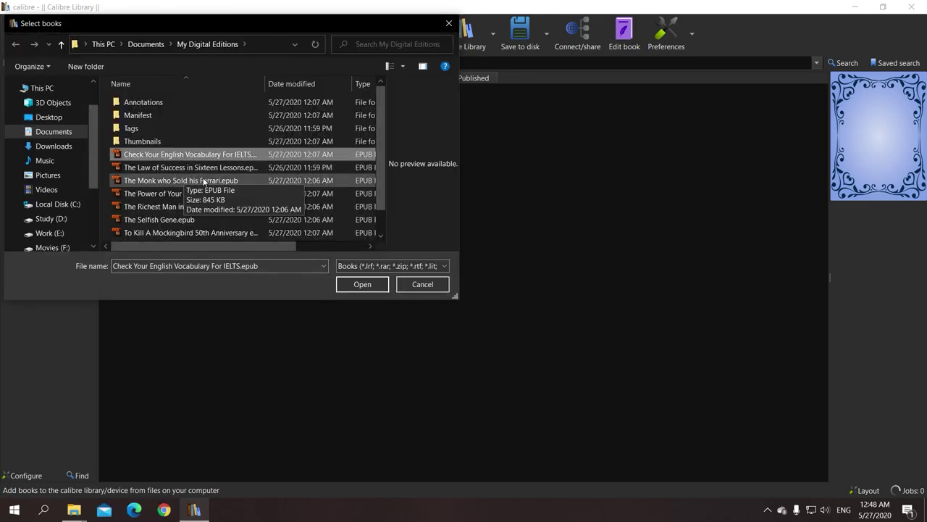
{"action": "key", "text": "shift+Down"}
{"action": "key", "text": "shift+Down"}
{"action": "key", "text": "shift+Down"}
{"action": "key", "text": "shift+Down"}
{"action": "key", "text": "shift+Down"}
{"action": "key", "text": "shift+Down"}
{"action": "key", "text": "shift+Down"}
{"action": "key", "text": "shift+Down"}
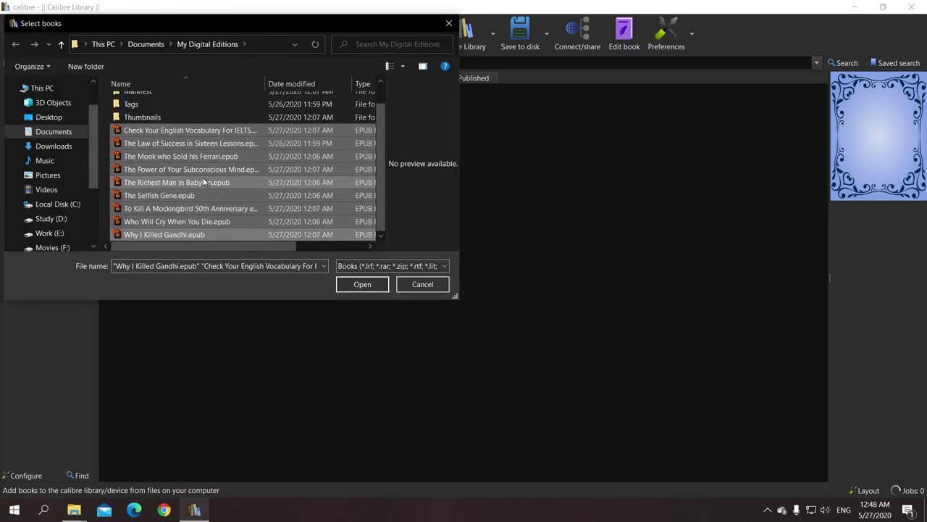
{"action": "left_click", "coordinate": [362, 284]}
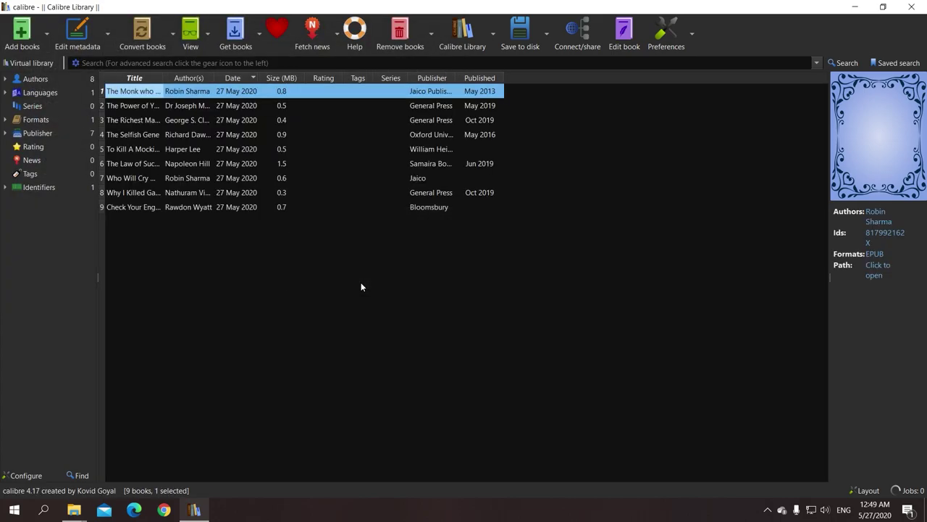
Step: Select the first library book and dismiss its context menu
{"action": "left_click", "coordinate": [131, 94]}
{"action": "right_click", "coordinate": [130, 94]}
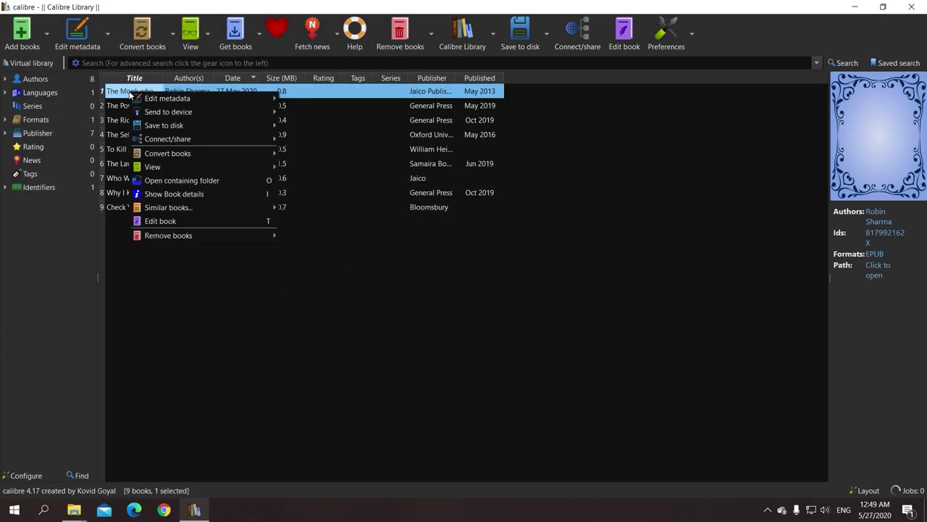
{"action": "left_click", "coordinate": [121, 93]}
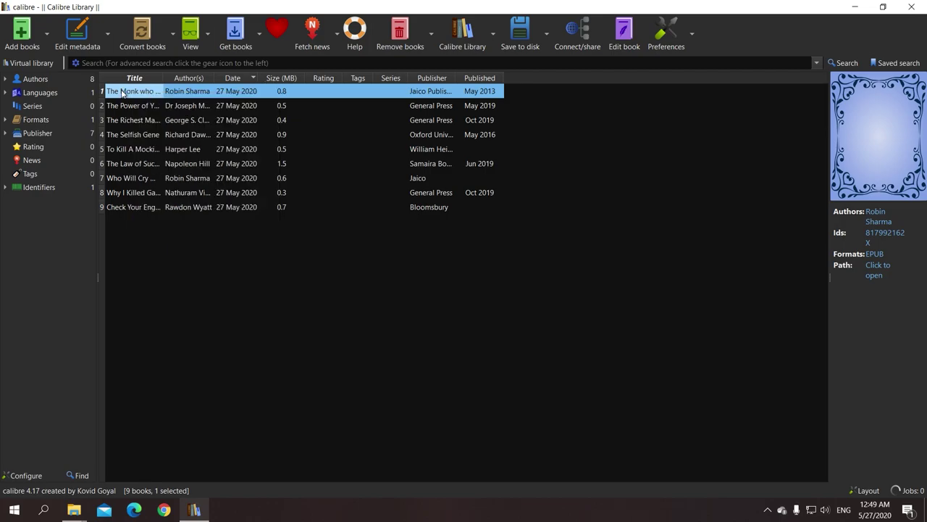
Step: Try the first book and The Power of Your Subconscious Mind, hit DRM errors, then open the row 5 Harper Lee book
{"action": "double_click", "coordinate": [122, 92]}
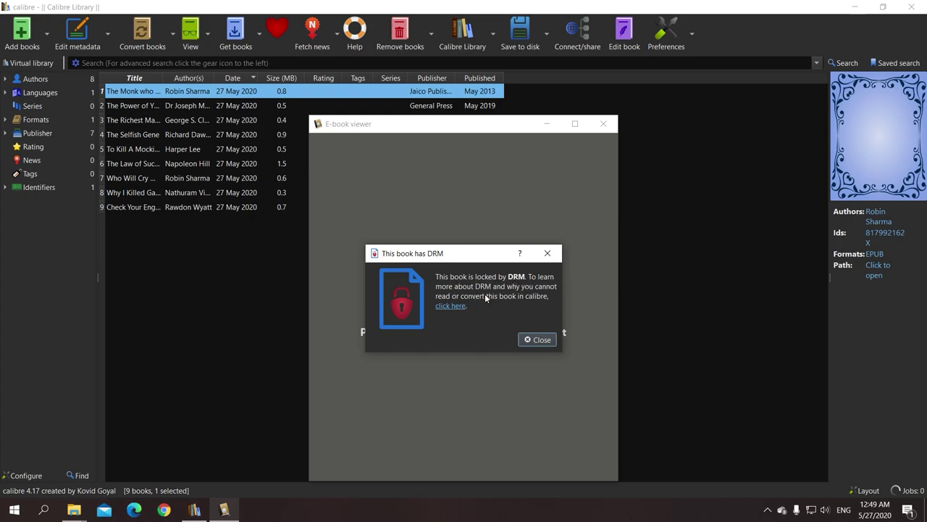
{"action": "left_click", "coordinate": [542, 339]}
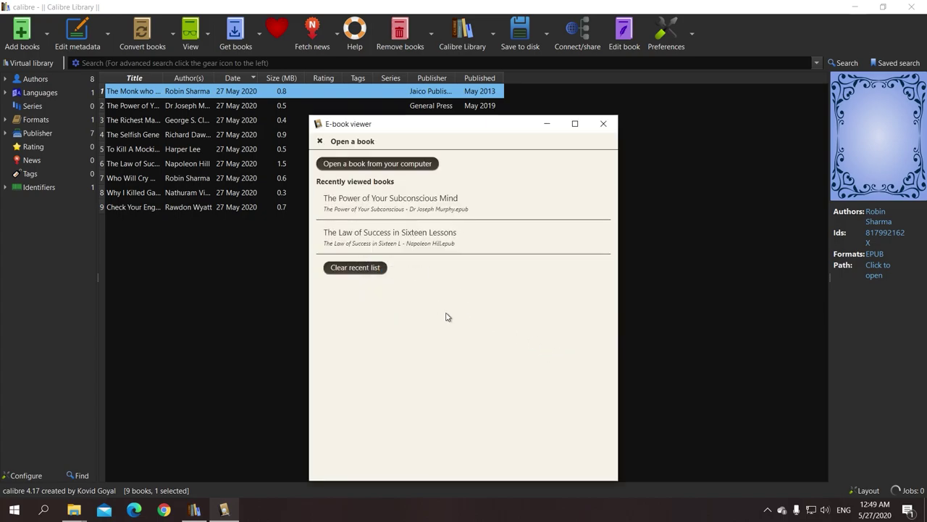
{"action": "left_click", "coordinate": [446, 209]}
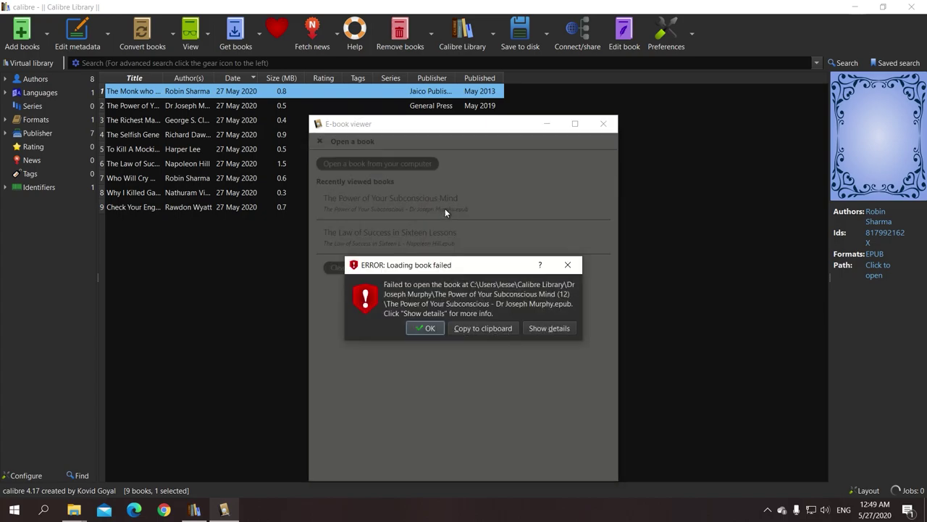
{"action": "left_click", "coordinate": [435, 328]}
{"action": "left_click", "coordinate": [605, 123]}
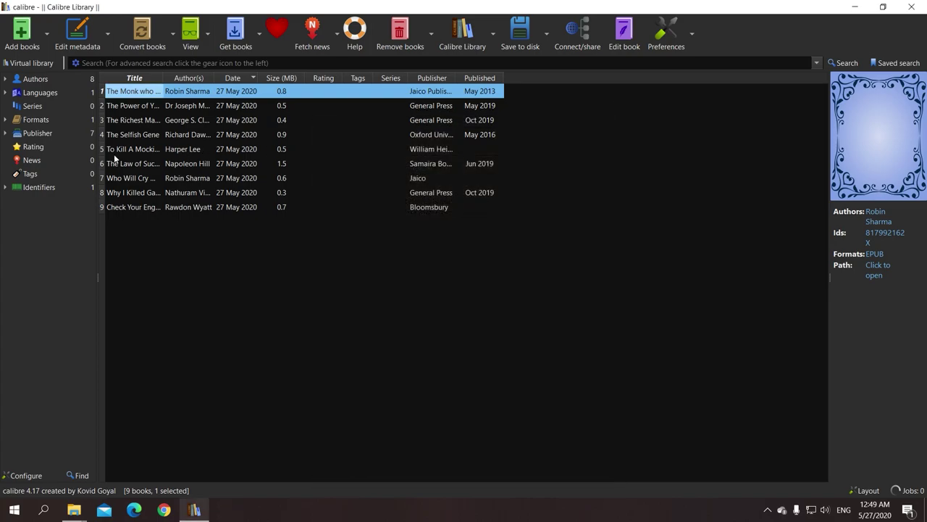
{"action": "left_click", "coordinate": [145, 148]}
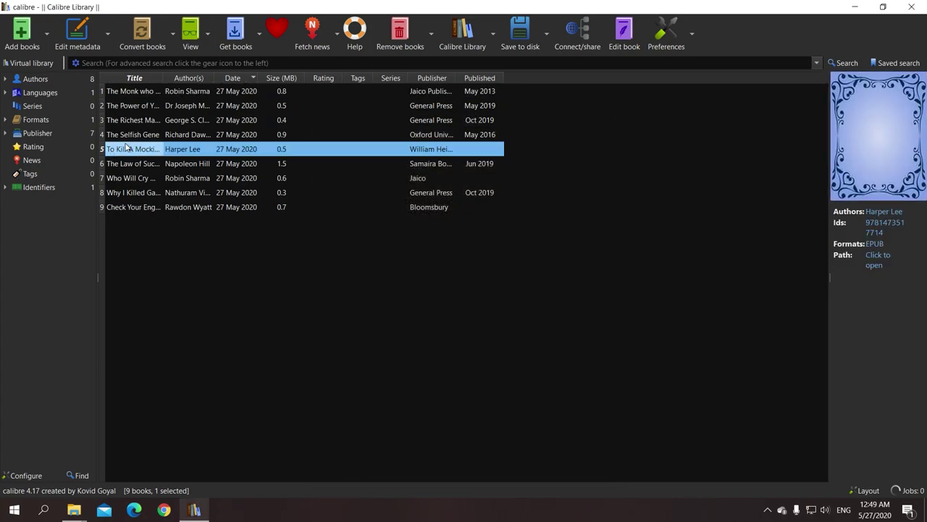
{"action": "double_click", "coordinate": [127, 150]}
Step: Load the pasted DeDRM_tools repository address on GitHub
{"action": "left_click", "coordinate": [469, 258]}
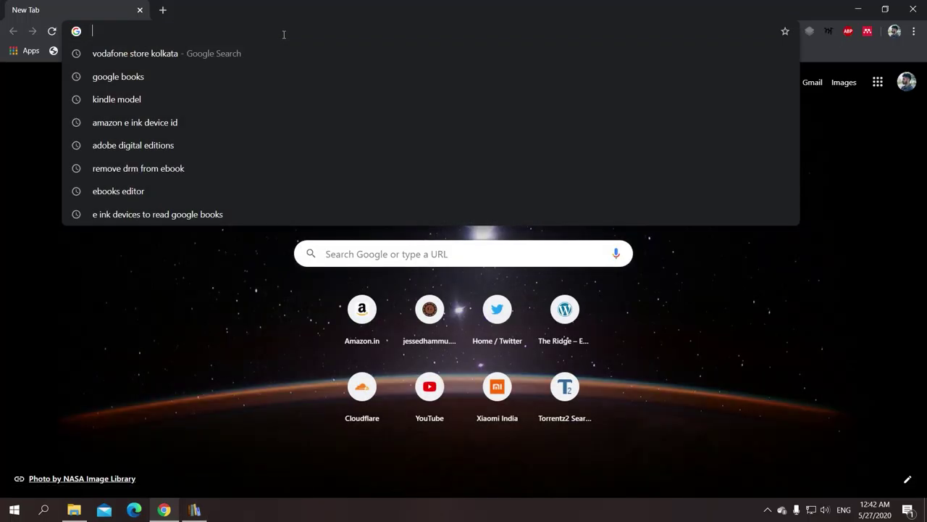
{"action": "type", "text": "https://github.com/apprenticeharper/DeDRM_tools"}
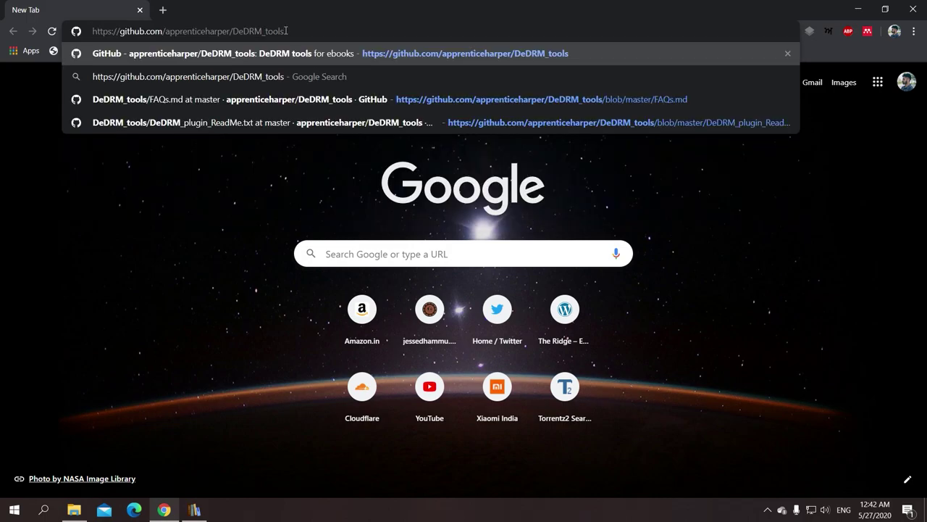
{"action": "key", "text": "Return"}
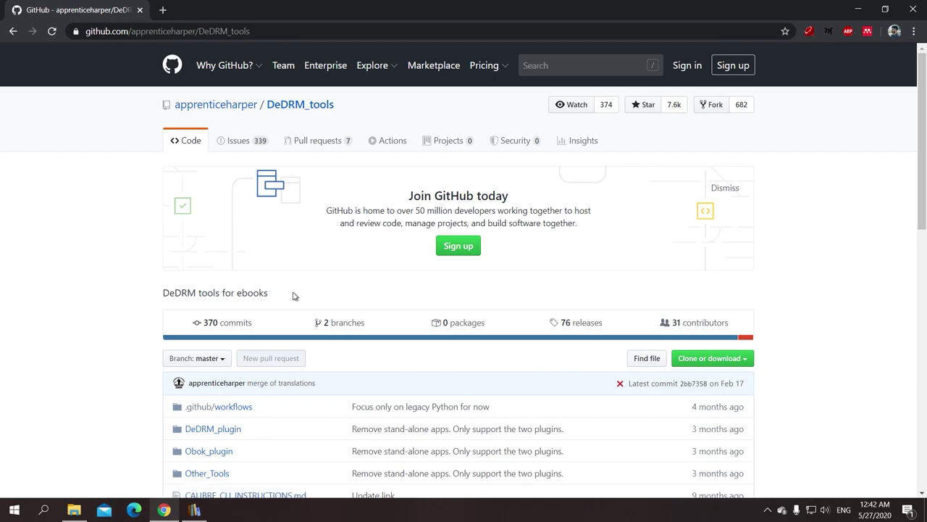
{"action": "scroll", "coordinate": [294, 297], "scroll_direction": "down", "scroll_amount": 3}
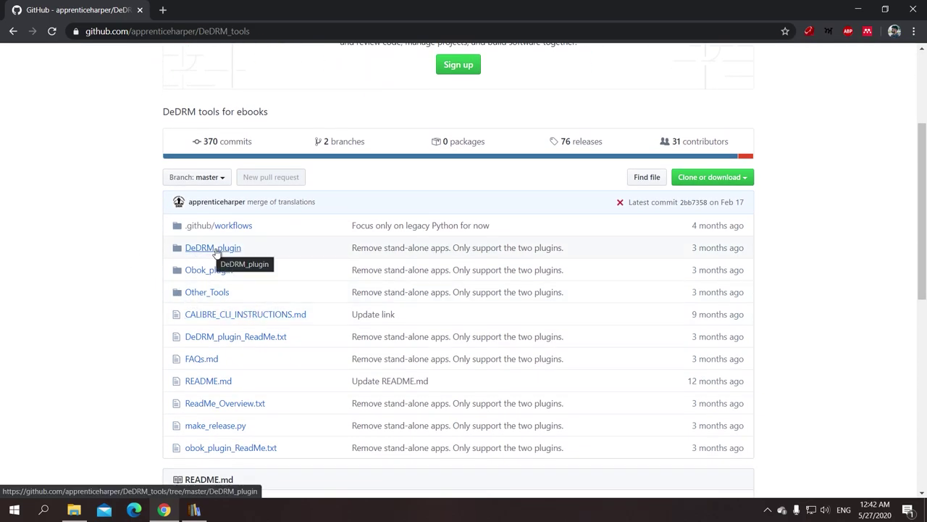
Step: Look inside DeDRM_plugin, then download the repository as a ZIP
{"action": "left_click", "coordinate": [215, 249]}
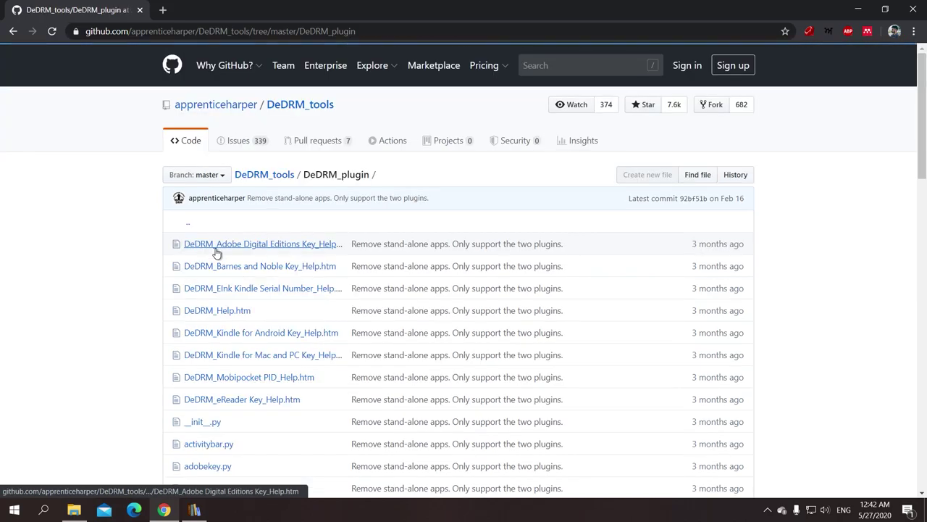
{"action": "left_click", "coordinate": [13, 31]}
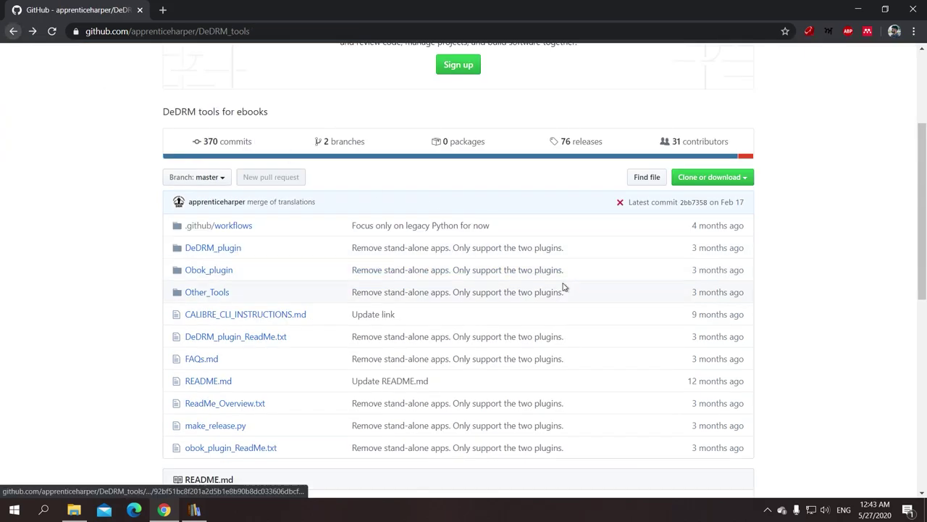
{"action": "left_click", "coordinate": [741, 179]}
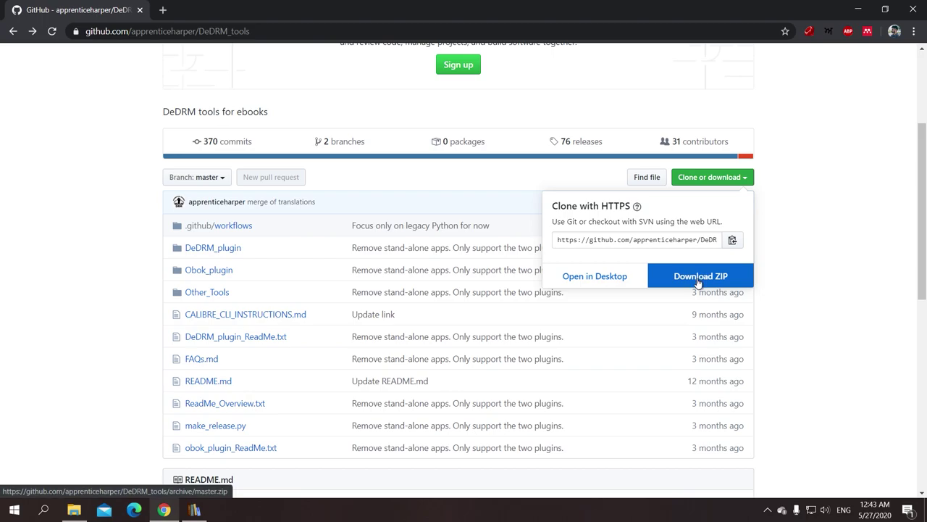
{"action": "left_click", "coordinate": [697, 282]}
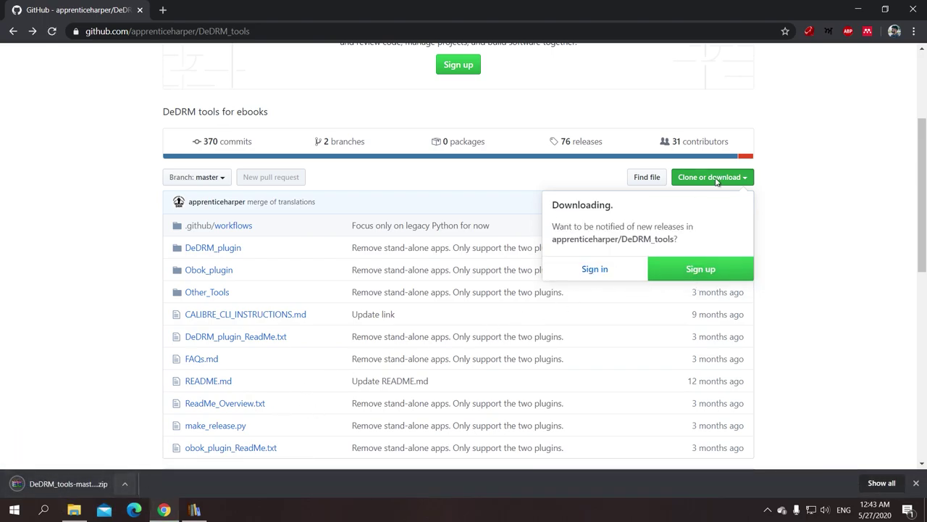
Step: Close Chrome and open This PC > Downloads in File Explorer
{"action": "left_click", "coordinate": [912, 10]}
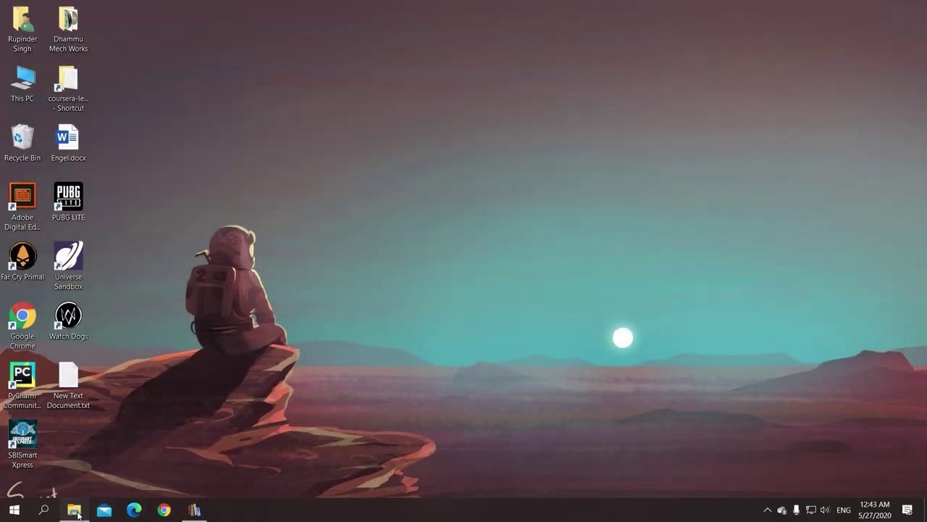
{"action": "left_click", "coordinate": [75, 510]}
{"action": "key", "text": "super+d"}
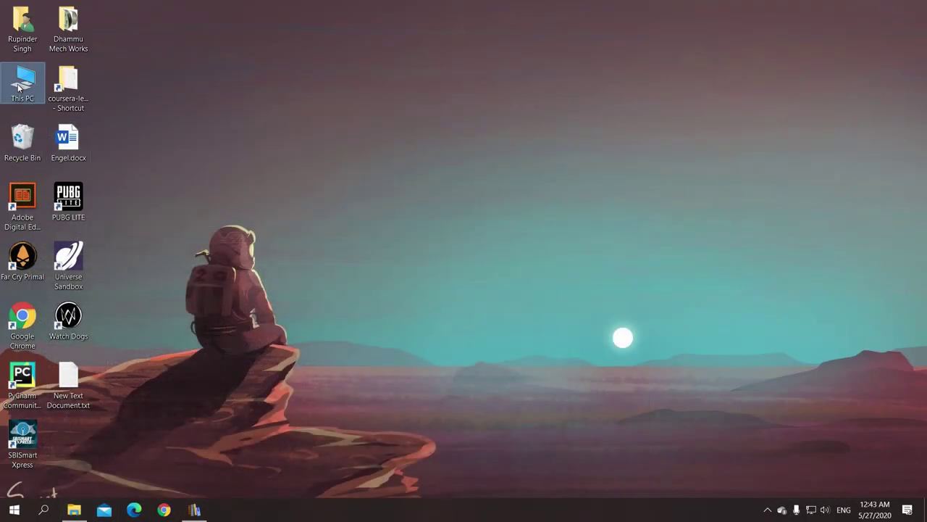
{"action": "double_click", "coordinate": [21, 84]}
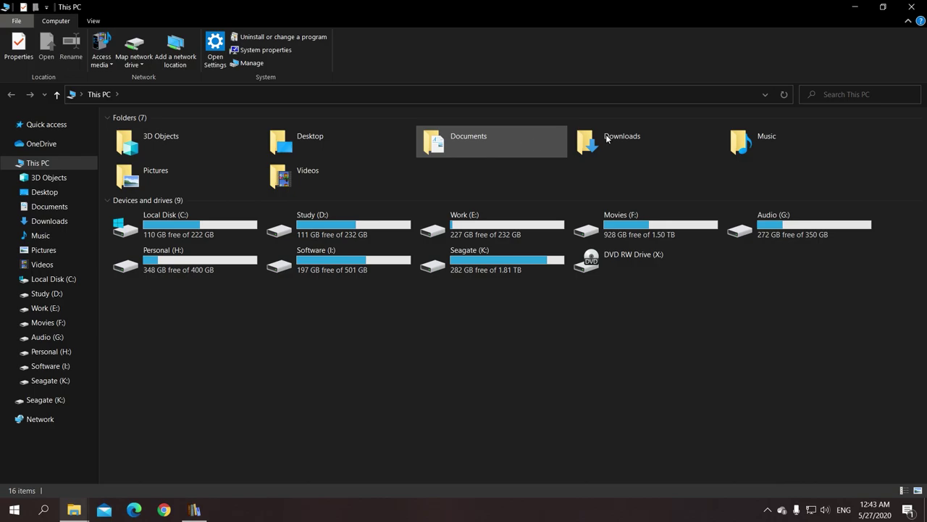
{"action": "double_click", "coordinate": [641, 132]}
Step: Extract DeDRM_tools-master.zip to a DeDRM_tools-master folder
{"action": "left_click", "coordinate": [157, 161]}
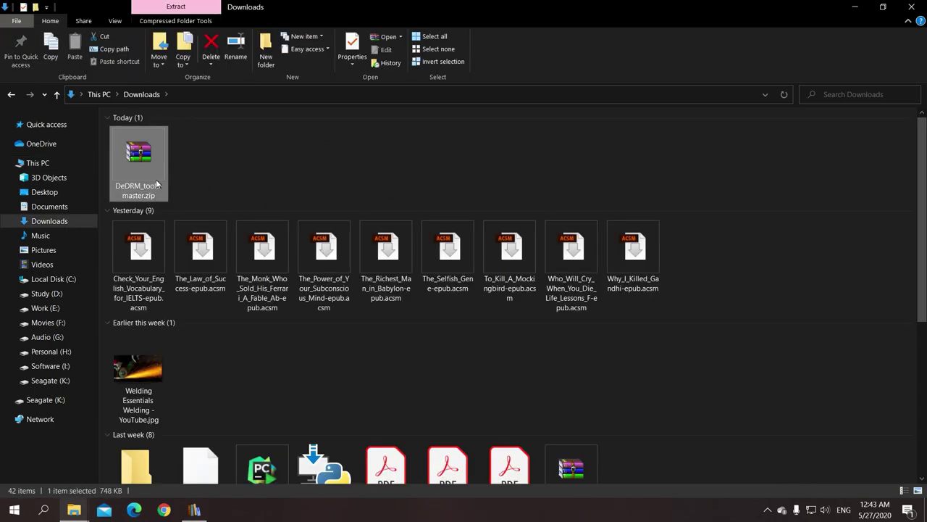
{"action": "right_click", "coordinate": [157, 181]}
{"action": "left_click", "coordinate": [228, 139]}
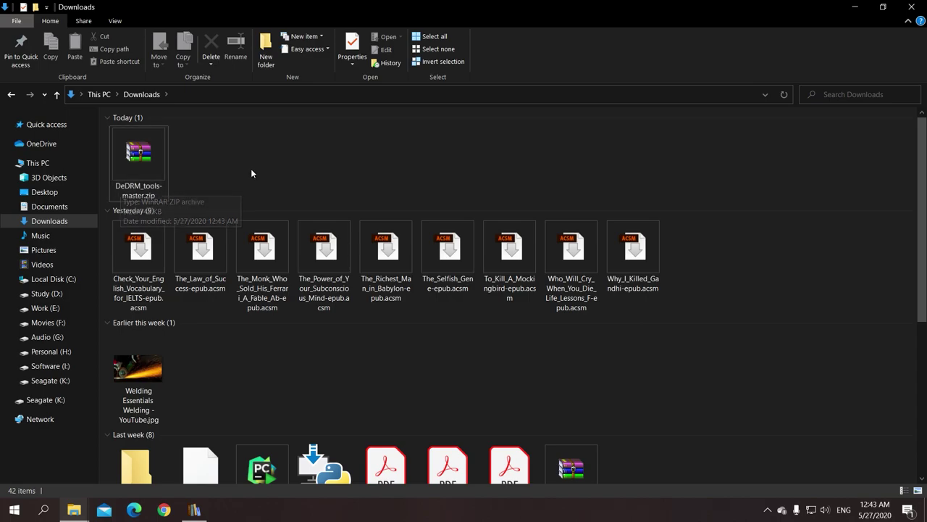
{"action": "right_click", "coordinate": [158, 167]}
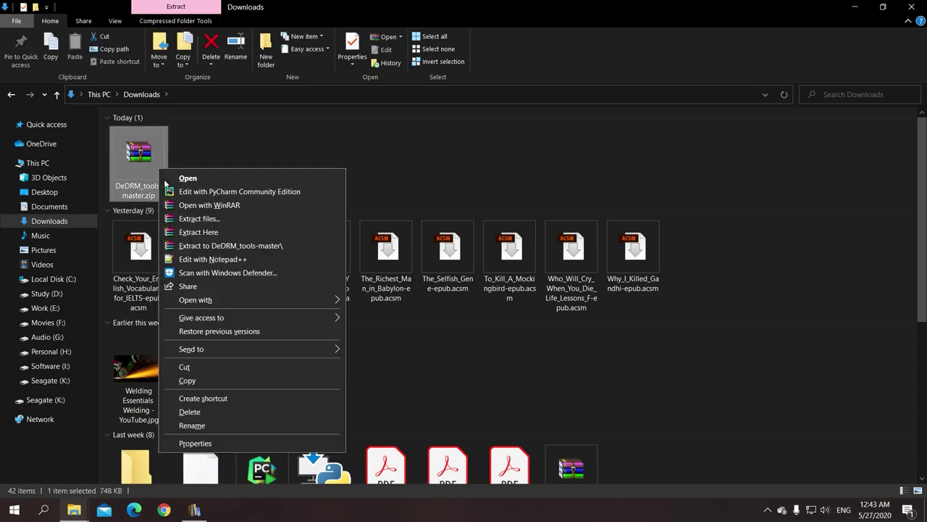
{"action": "left_click", "coordinate": [209, 247]}
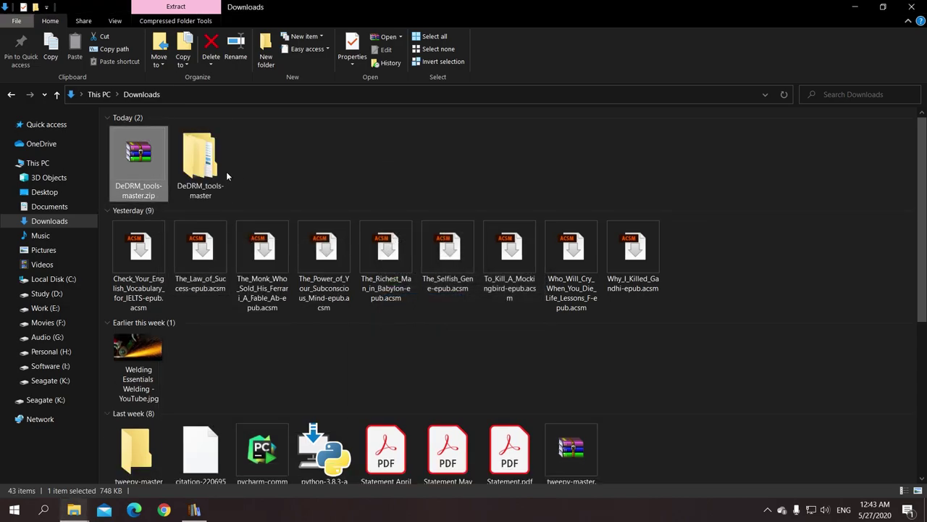
Step: Open the inner DeDRM_tools-master folder and review its items from Obok_plugin to ReadMe_Overview.txt
{"action": "double_click", "coordinate": [217, 171]}
{"action": "double_click", "coordinate": [174, 132]}
{"action": "left_click_drag", "start_coordinate": [203, 344], "coordinate": [170, 161]}
{"action": "left_click", "coordinate": [200, 297]}
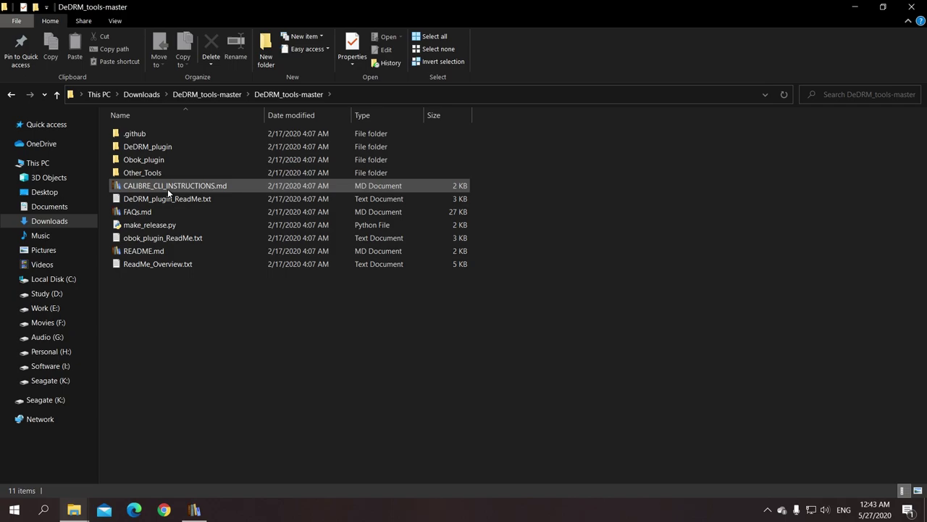
Step: Select all 58 DeDRM_plugin files, send them to a compressed folder named dedrm.zip, and close Explorer
{"action": "double_click", "coordinate": [124, 146]}
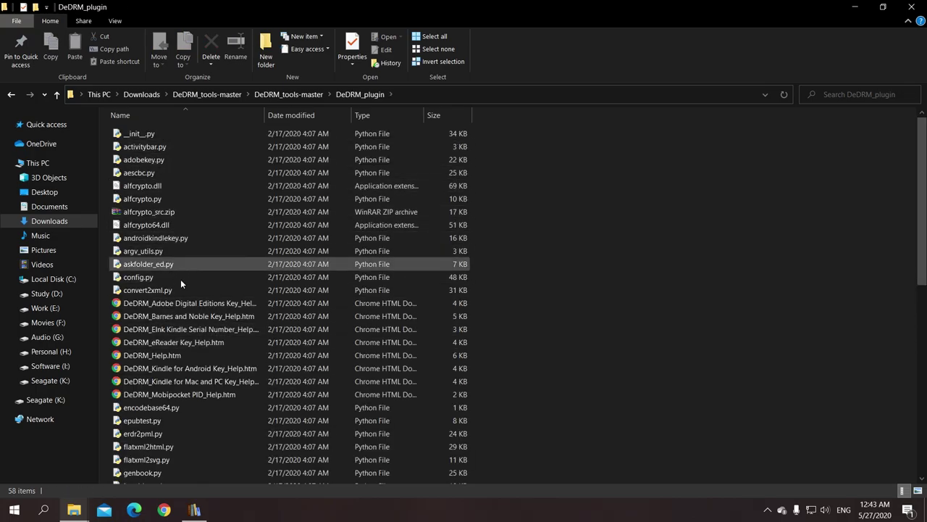
{"action": "scroll", "coordinate": [585, 307], "scroll_direction": "down", "scroll_amount": 4}
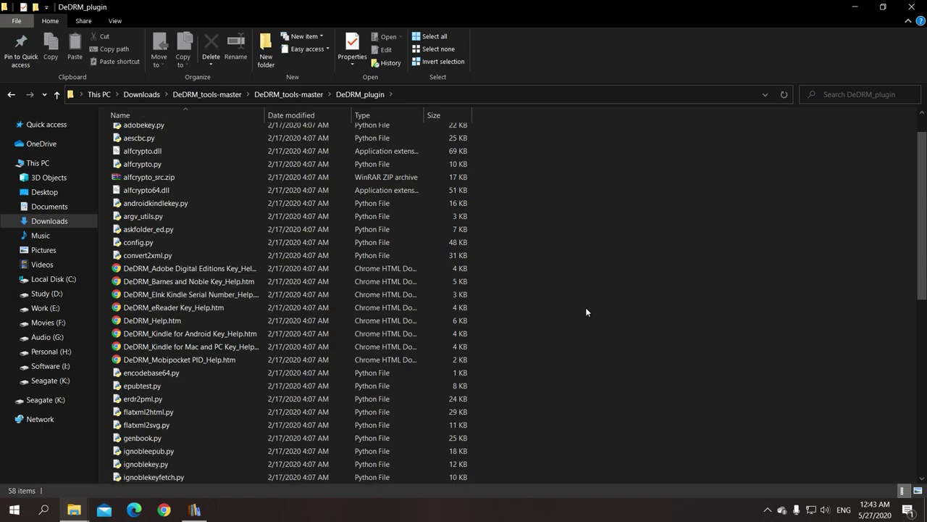
{"action": "scroll", "coordinate": [585, 307], "scroll_direction": "up", "scroll_amount": 4}
{"action": "key", "text": "ctrl+a"}
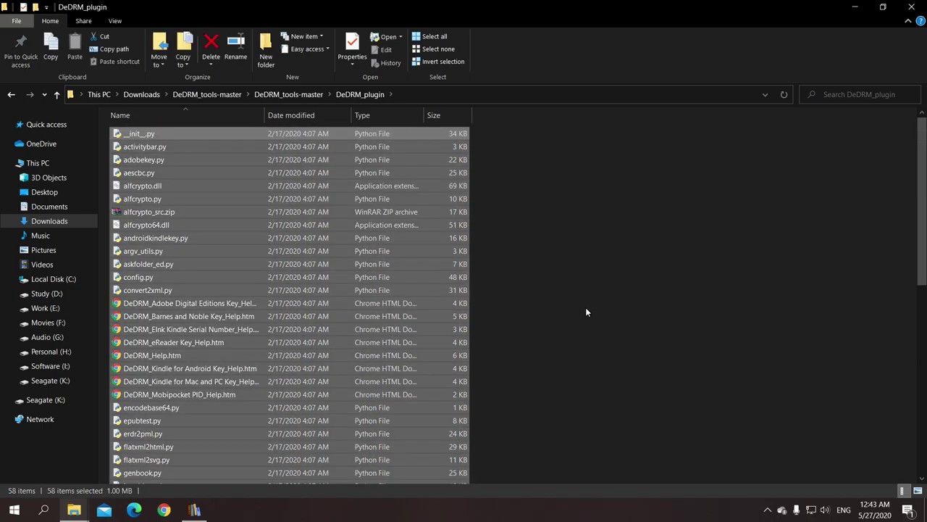
{"action": "right_click", "coordinate": [413, 310]}
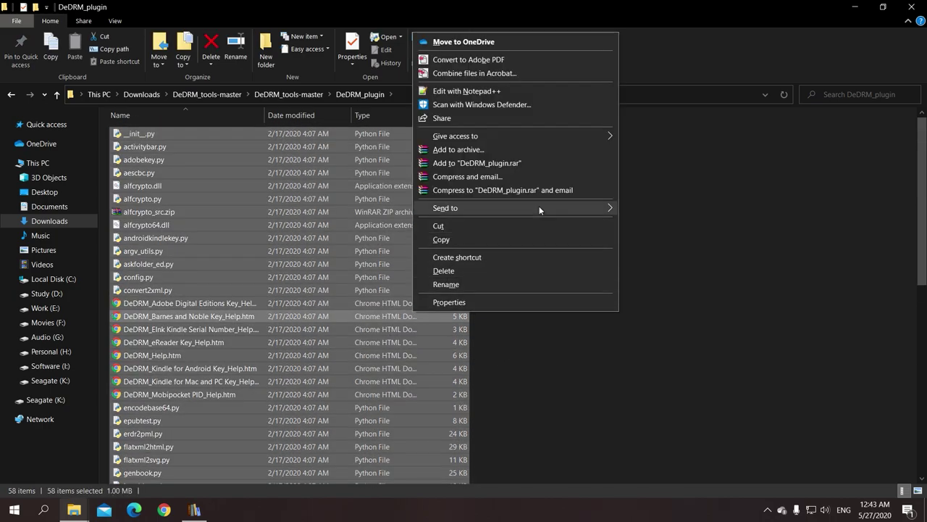
{"action": "mouse_move", "coordinate": [539, 206]}
{"action": "left_click", "coordinate": [688, 223]}
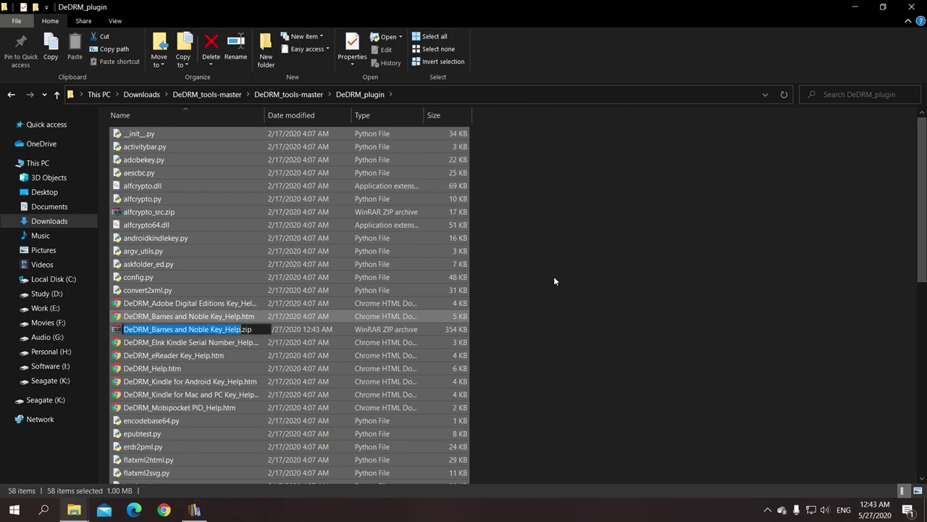
{"action": "type", "text": "de"}
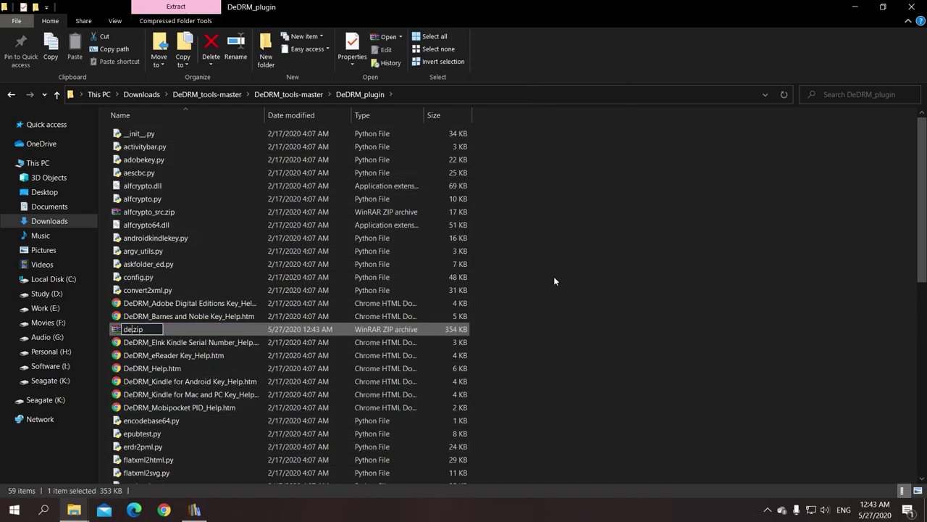
{"action": "type", "text": "drm"}
{"action": "key", "text": "Return"}
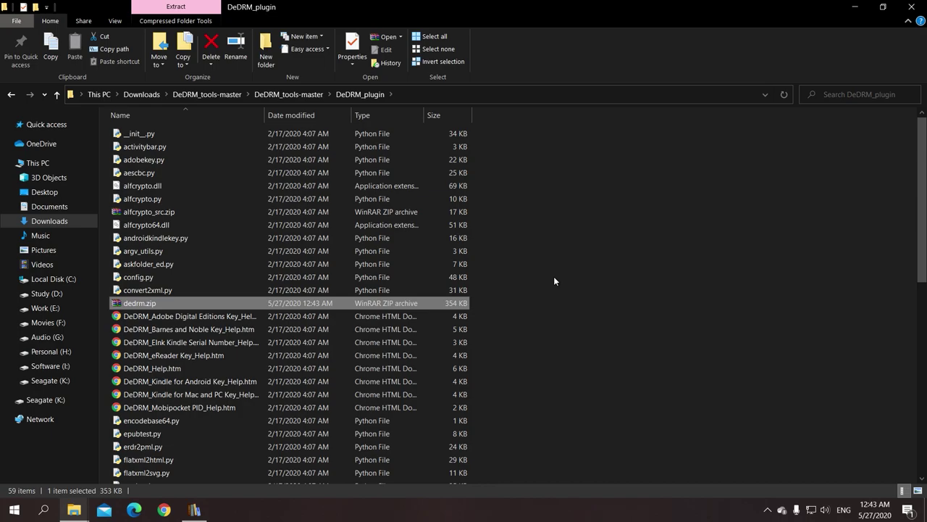
{"action": "left_click", "coordinate": [912, 7]}
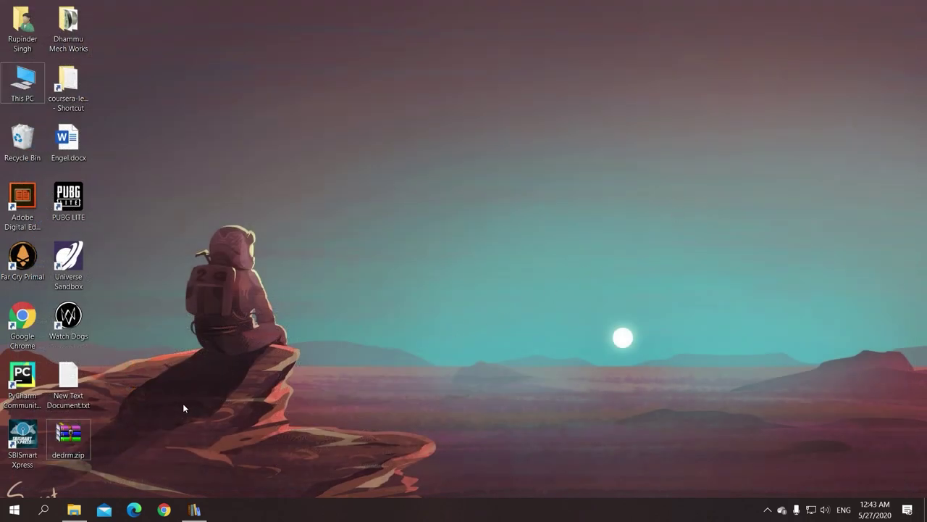
Step: Move dedrm.zip to mid-desktop and open it in WinRAR, dismissing the licence reminder
{"action": "left_click_drag", "start_coordinate": [74, 431], "coordinate": [439, 140]}
{"action": "double_click", "coordinate": [436, 141]}
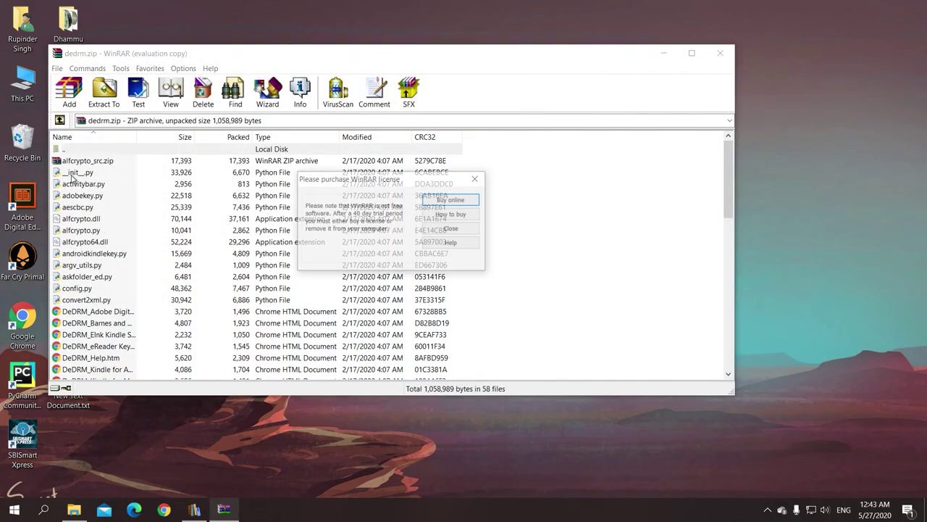
{"action": "left_click", "coordinate": [456, 228]}
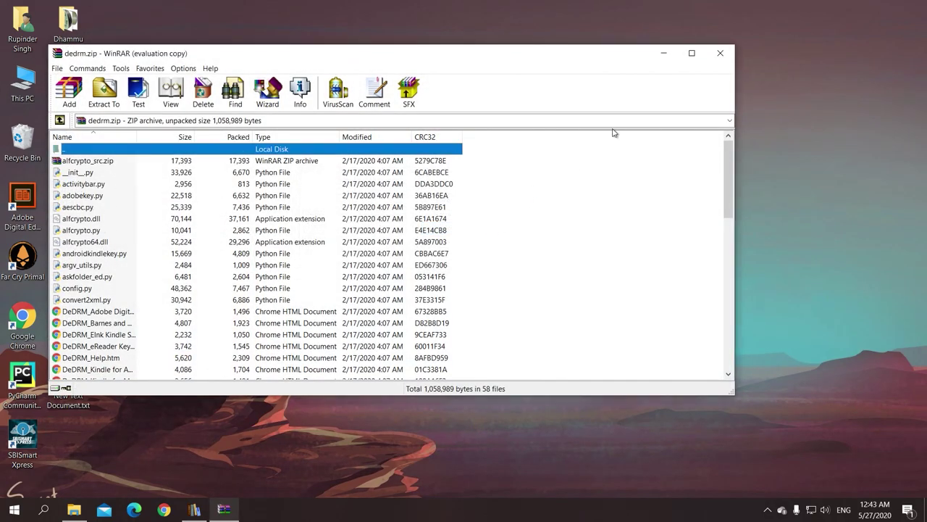
Step: Close WinRAR and open calibre's Preferences at the Plugins page
{"action": "left_click", "coordinate": [720, 53]}
{"action": "left_click", "coordinate": [194, 509]}
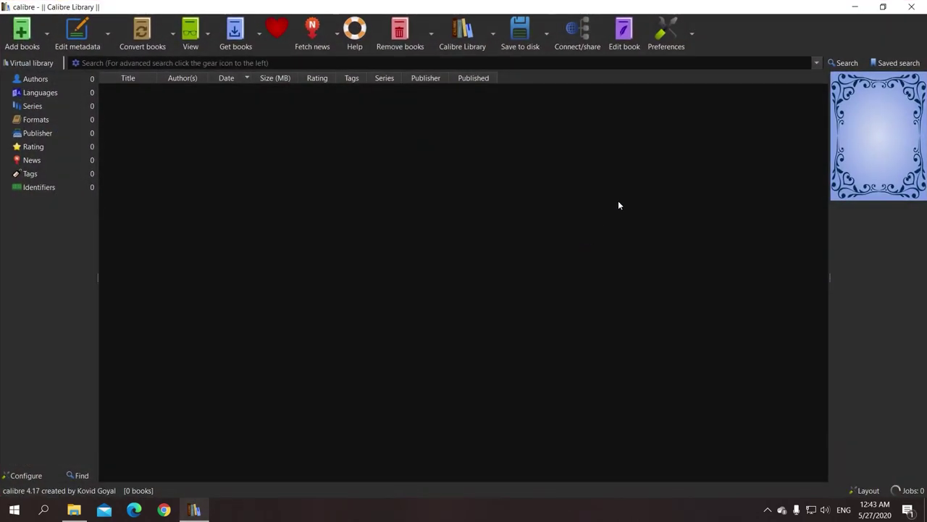
{"action": "left_click", "coordinate": [692, 37]}
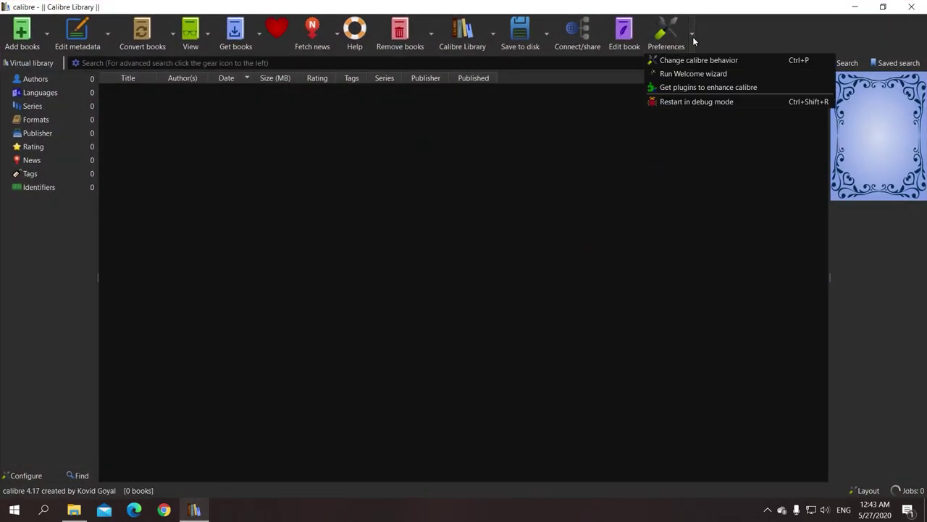
{"action": "left_click", "coordinate": [725, 64]}
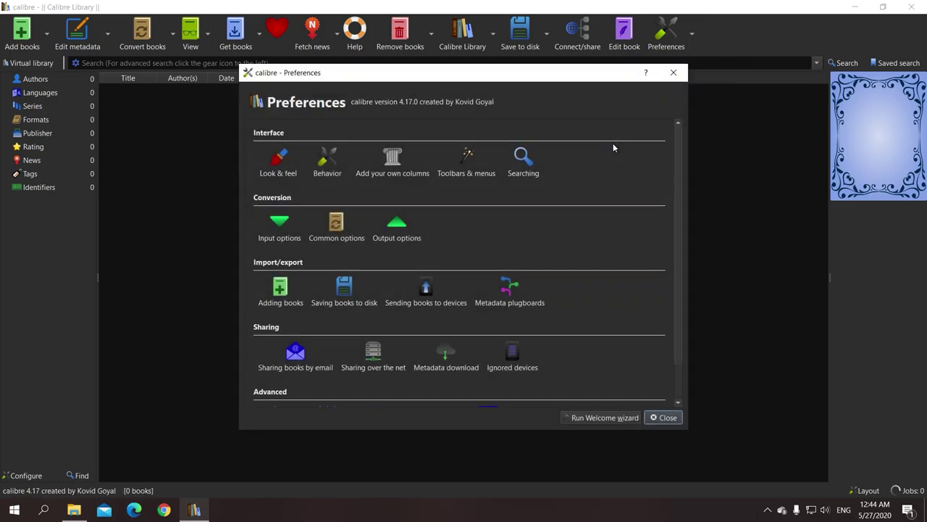
{"action": "scroll", "coordinate": [356, 319], "scroll_direction": "down", "scroll_amount": 1}
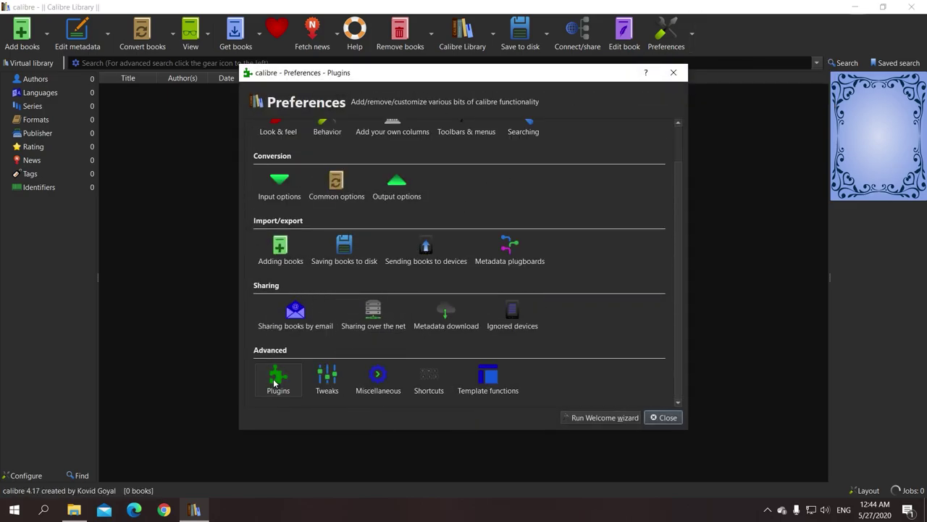
{"action": "left_click", "coordinate": [275, 377]}
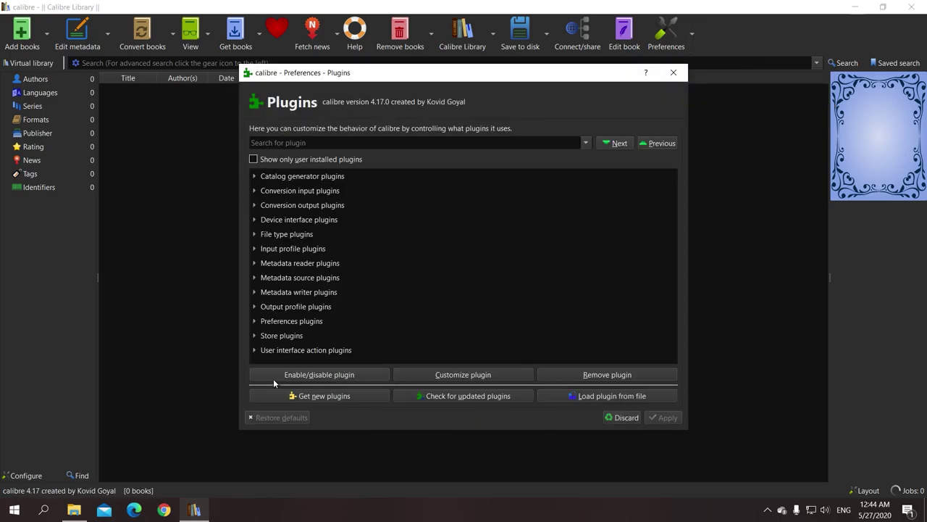
Step: Load the plugin from Desktop\dedrm.zip, accept the security warning, and acknowledge the success message
{"action": "left_click", "coordinate": [588, 399]}
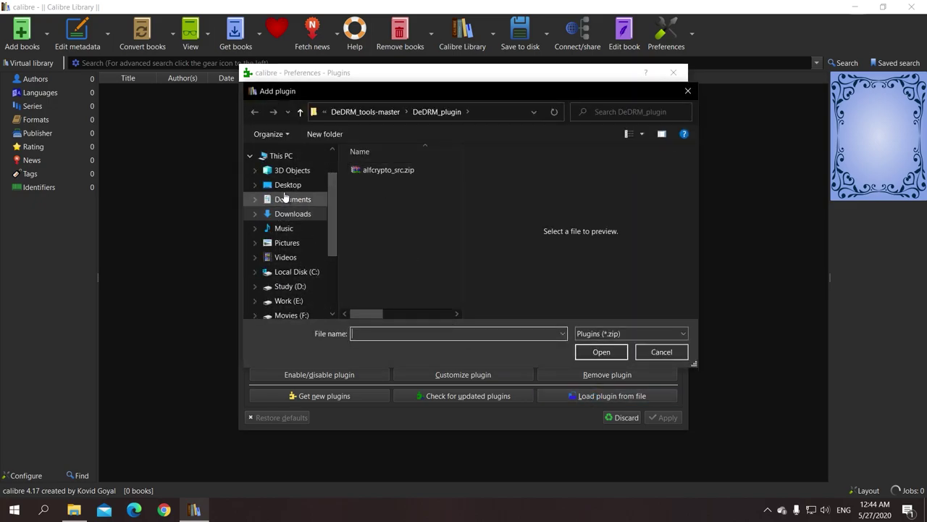
{"action": "left_click", "coordinate": [286, 187]}
{"action": "scroll", "coordinate": [413, 229], "scroll_direction": "down", "scroll_amount": 1}
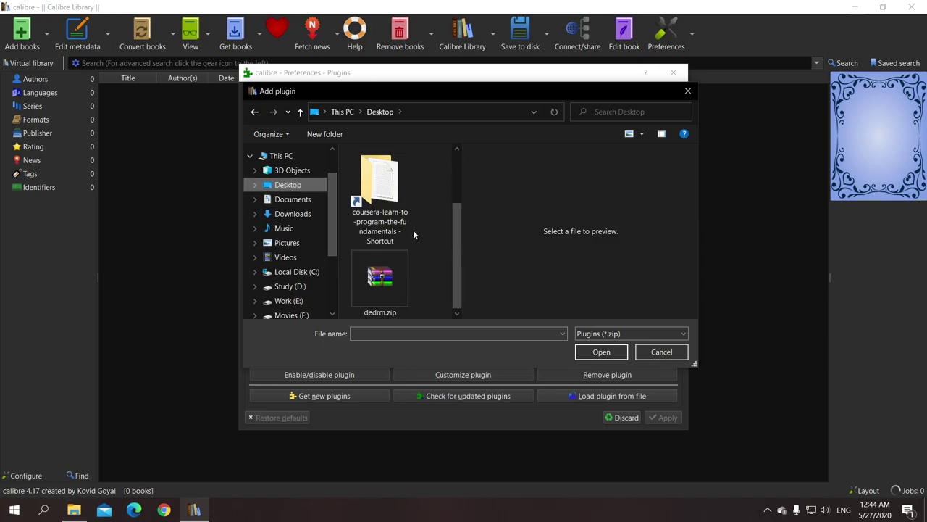
{"action": "left_click", "coordinate": [399, 297]}
{"action": "double_click", "coordinate": [393, 288]}
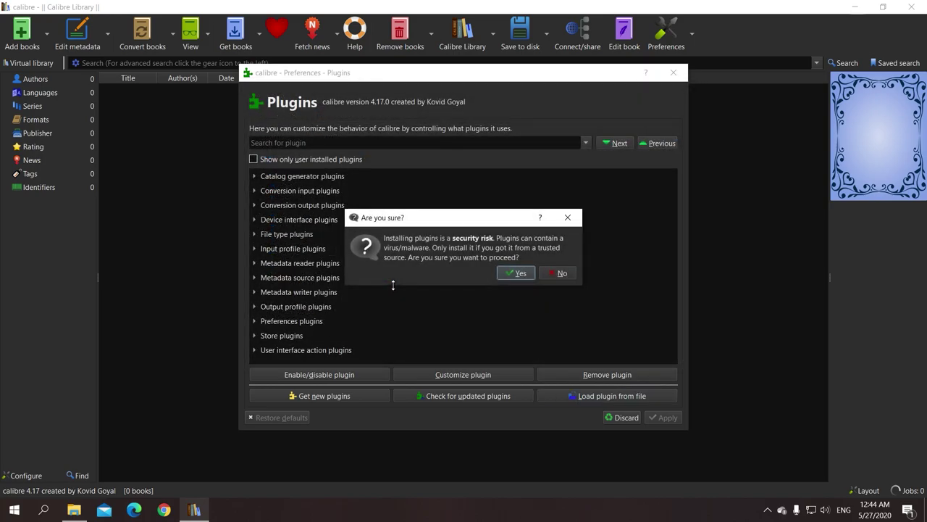
{"action": "left_click", "coordinate": [514, 276]}
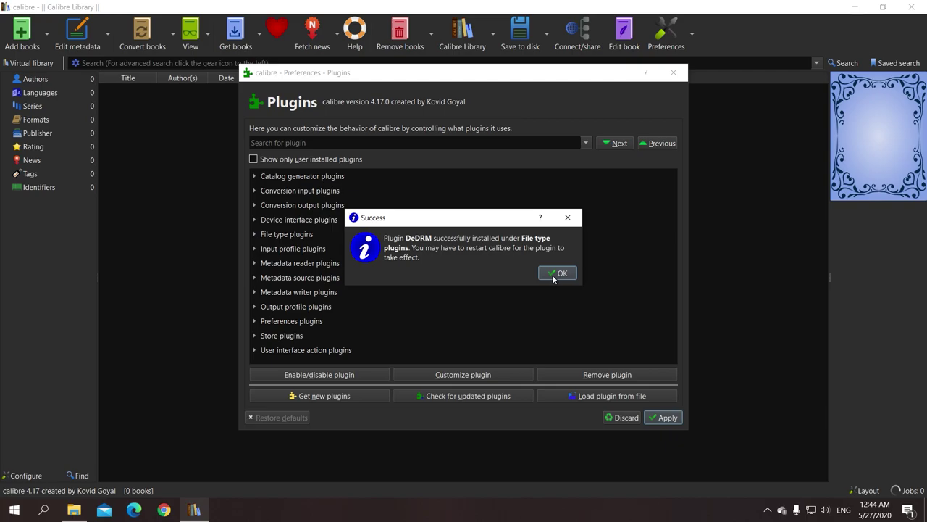
{"action": "left_click", "coordinate": [557, 274]}
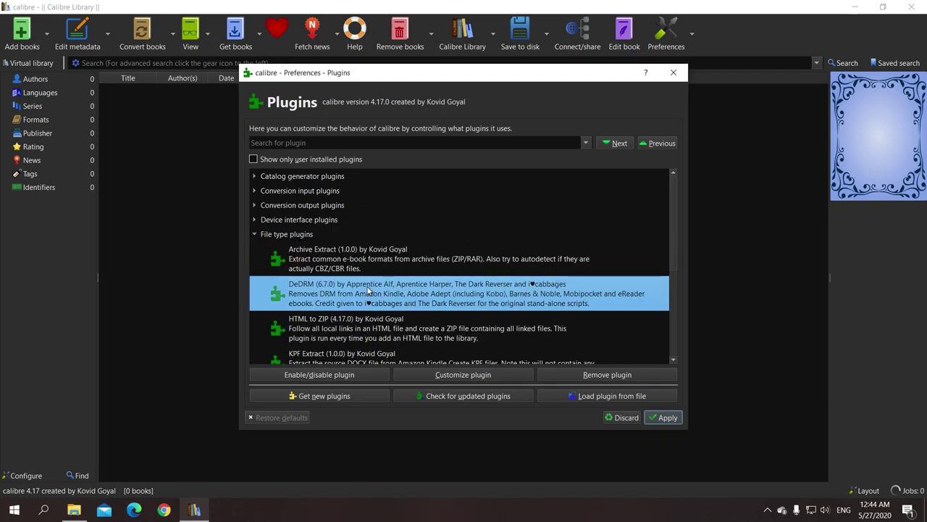
Step: View DeDRM's eInk Kindle serials, cancel adding one, and close the Plugins page and Preferences unchanged
{"action": "left_click", "coordinate": [459, 375]}
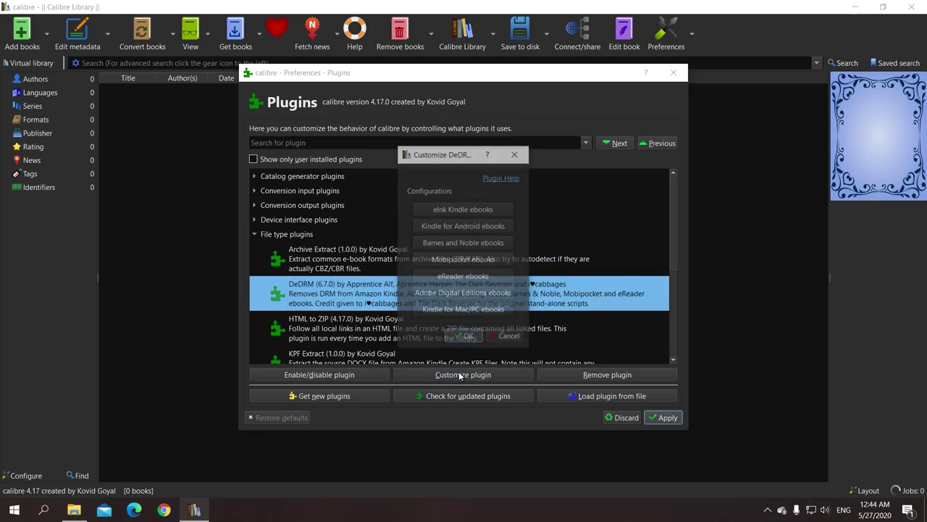
{"action": "left_click", "coordinate": [433, 210]}
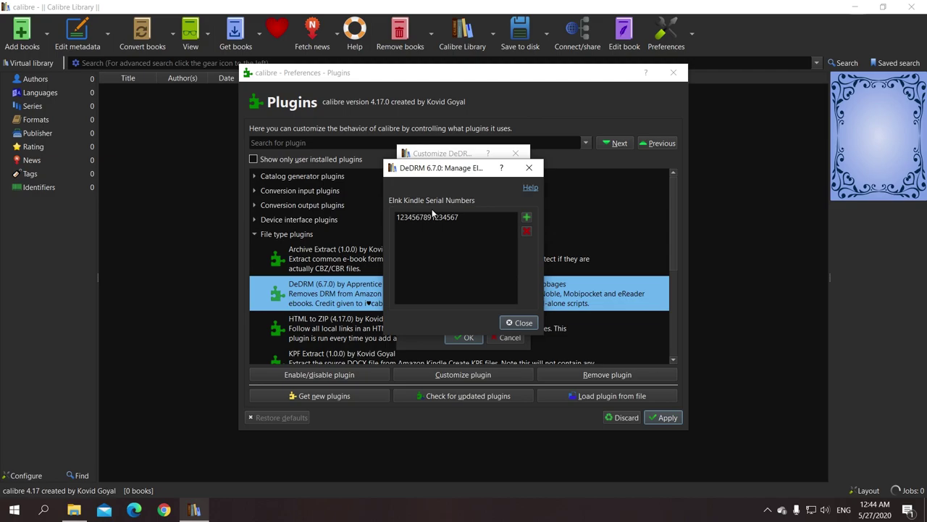
{"action": "left_click", "coordinate": [527, 218]}
{"action": "left_click", "coordinate": [524, 276]}
{"action": "left_click", "coordinate": [523, 323]}
{"action": "left_click", "coordinate": [507, 338]}
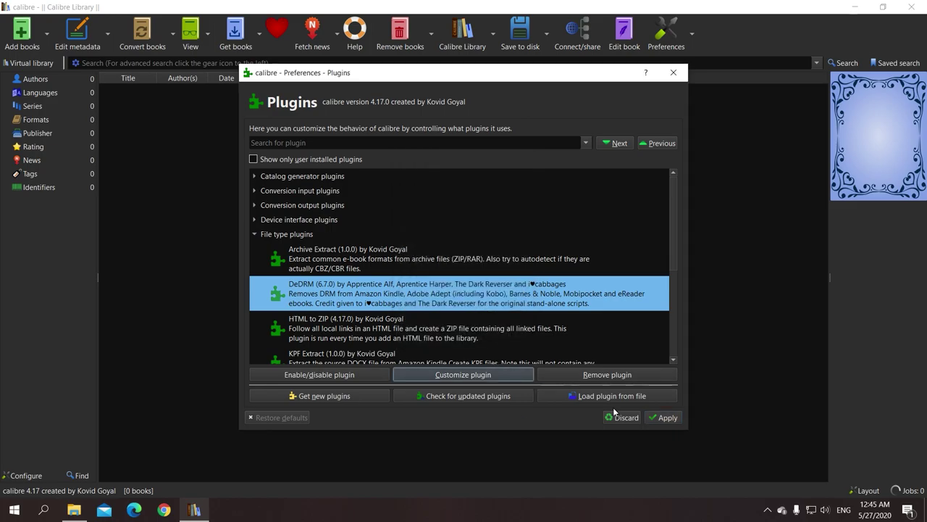
{"action": "left_click", "coordinate": [652, 419]}
{"action": "left_click", "coordinate": [663, 418]}
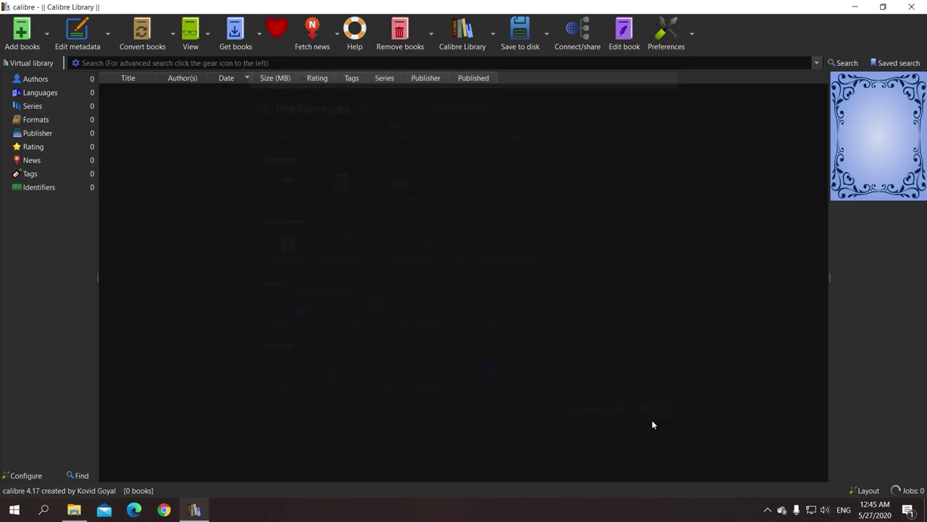
Step: Quit calibre and relaunch it from the Start menu so the plugin takes effect
{"action": "left_click", "coordinate": [911, 7]}
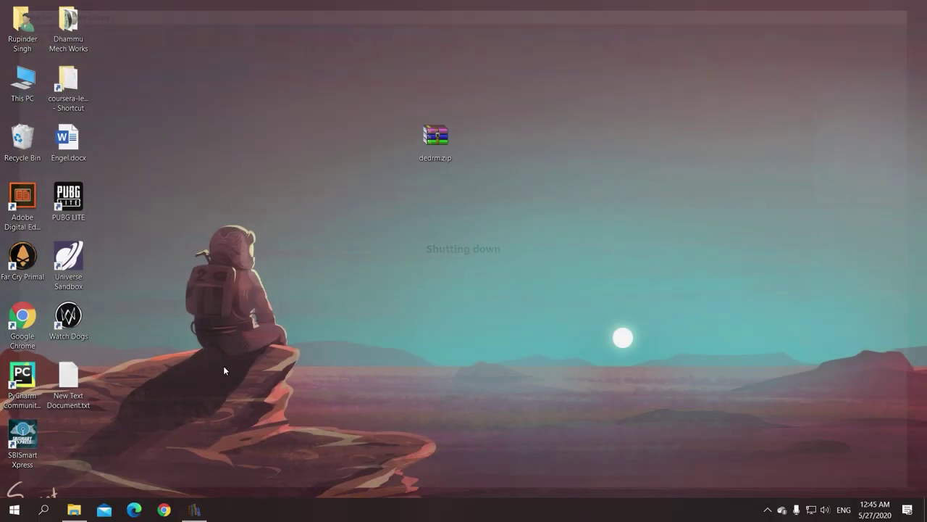
{"action": "left_click", "coordinate": [13, 509]}
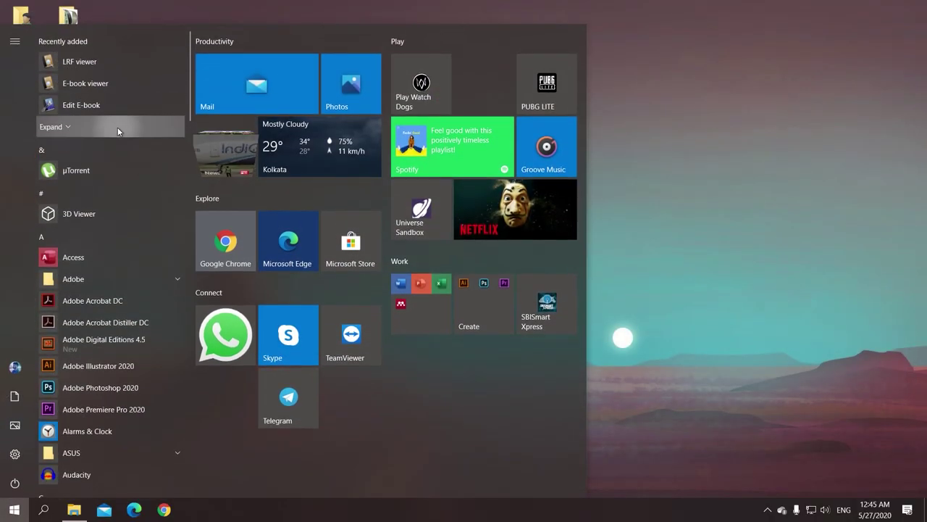
{"action": "left_click", "coordinate": [118, 124]}
{"action": "left_click", "coordinate": [103, 127]}
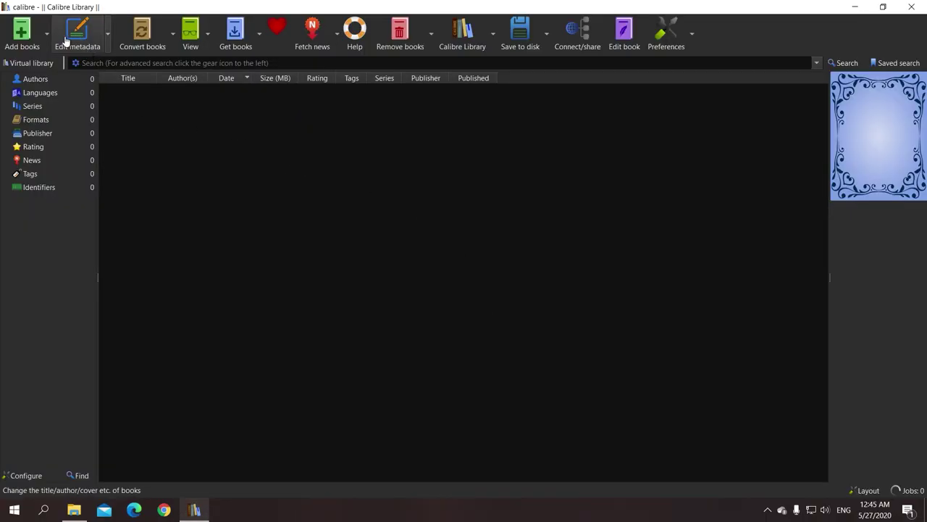
Step: Add all nine EPUBs from the My Digital Editions folder to the calibre library
{"action": "left_click", "coordinate": [46, 33]}
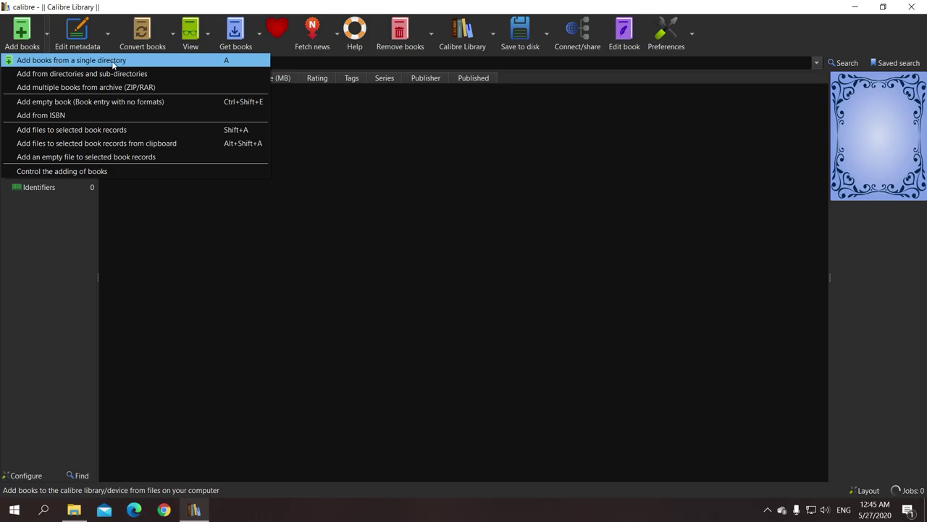
{"action": "left_click", "coordinate": [139, 67]}
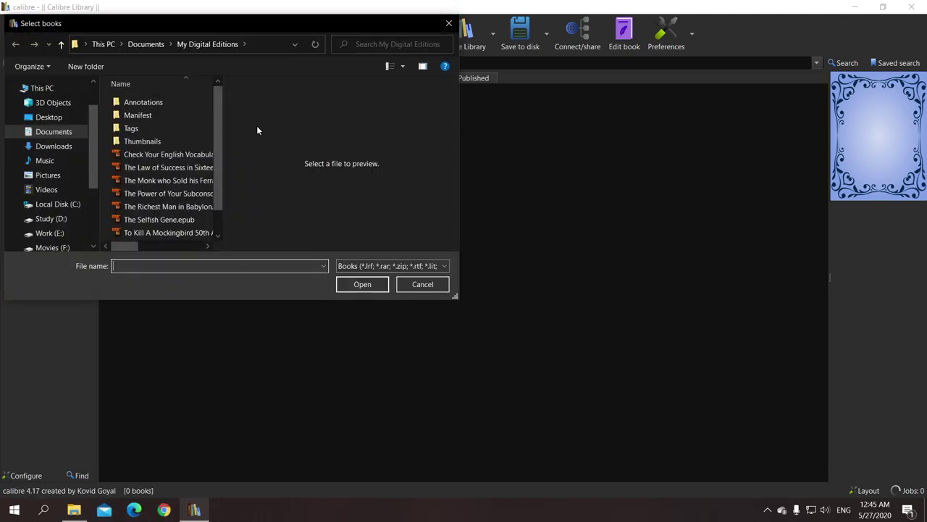
{"action": "left_click_drag", "start_coordinate": [221, 141], "coordinate": [384, 145]}
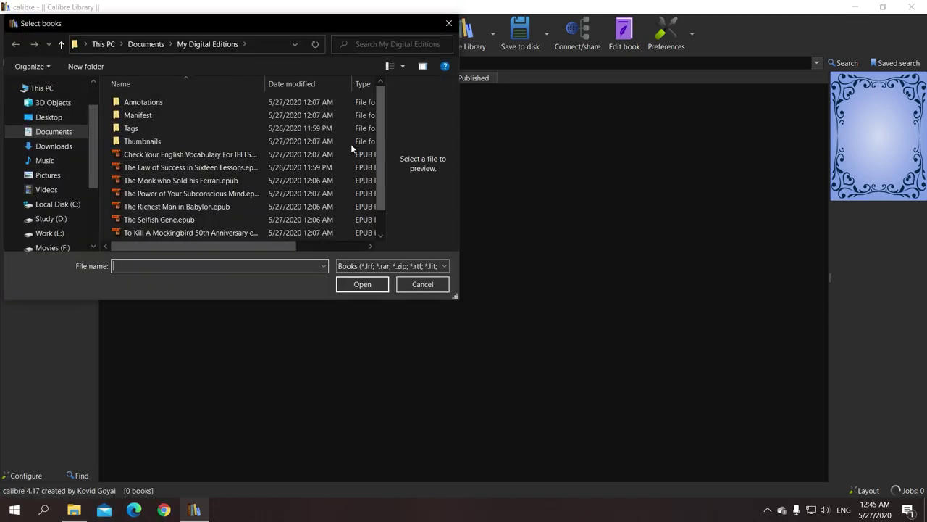
{"action": "left_click", "coordinate": [300, 154]}
{"action": "scroll", "coordinate": [319, 171], "scroll_direction": "down", "scroll_amount": 1}
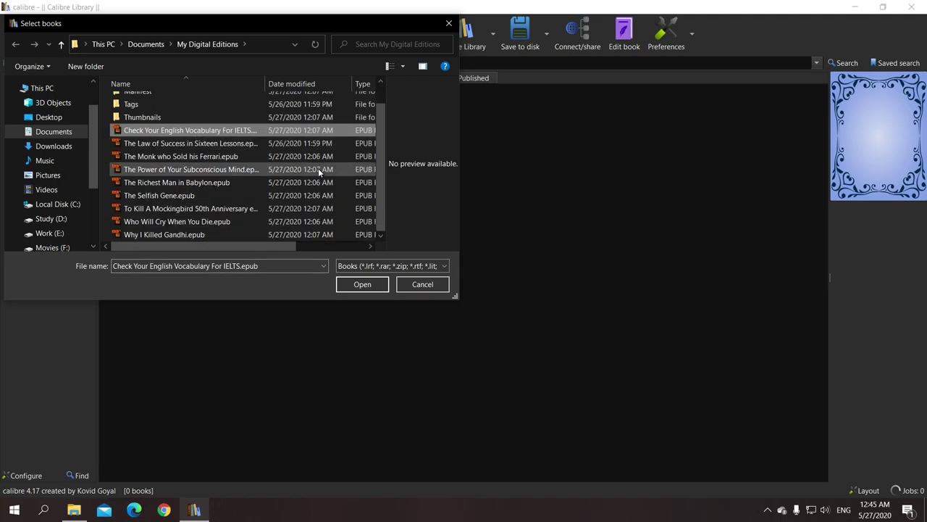
{"action": "scroll", "coordinate": [319, 171], "scroll_direction": "up", "scroll_amount": 1}
{"action": "scroll", "coordinate": [319, 171], "scroll_direction": "down", "scroll_amount": 1}
{"action": "key", "text": "shift+Down"}
{"action": "key", "text": "shift+Down"}
{"action": "key", "text": "shift+Down"}
{"action": "key", "text": "shift+Down"}
{"action": "key", "text": "shift+Down"}
{"action": "key", "text": "shift+Down"}
{"action": "key", "text": "shift+Down"}
{"action": "key", "text": "shift+Down"}
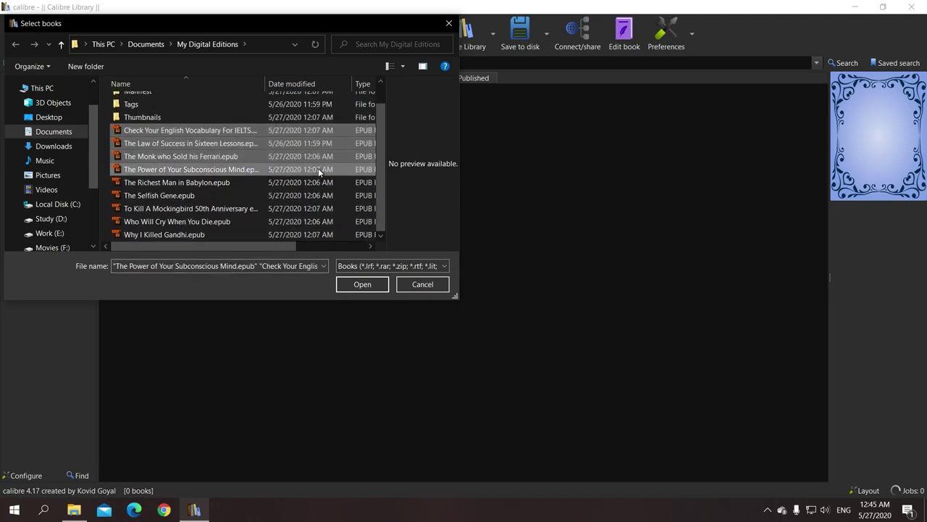
{"action": "left_click", "coordinate": [372, 285]}
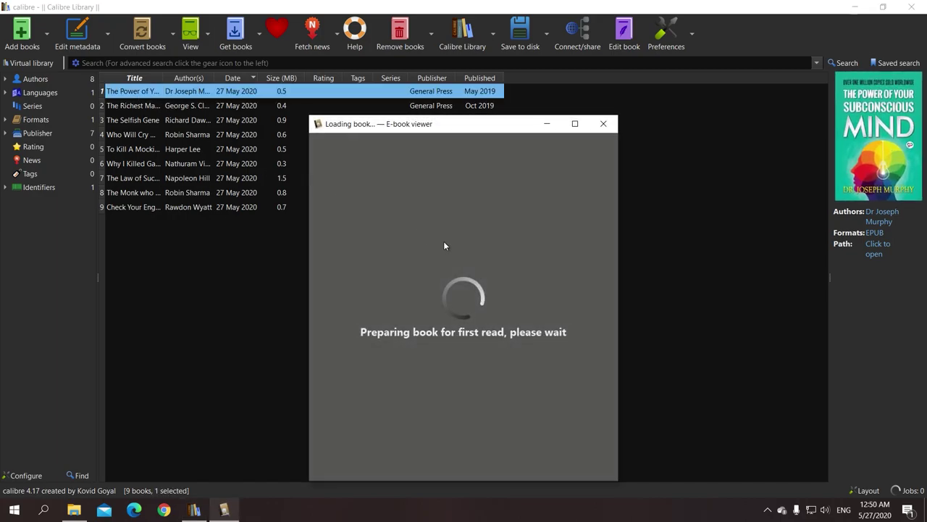
Step: Maximize the e-book viewer window and scroll through the book
{"action": "double_click", "coordinate": [458, 129]}
{"action": "scroll", "coordinate": [478, 280], "scroll_direction": "down", "scroll_amount": 4}
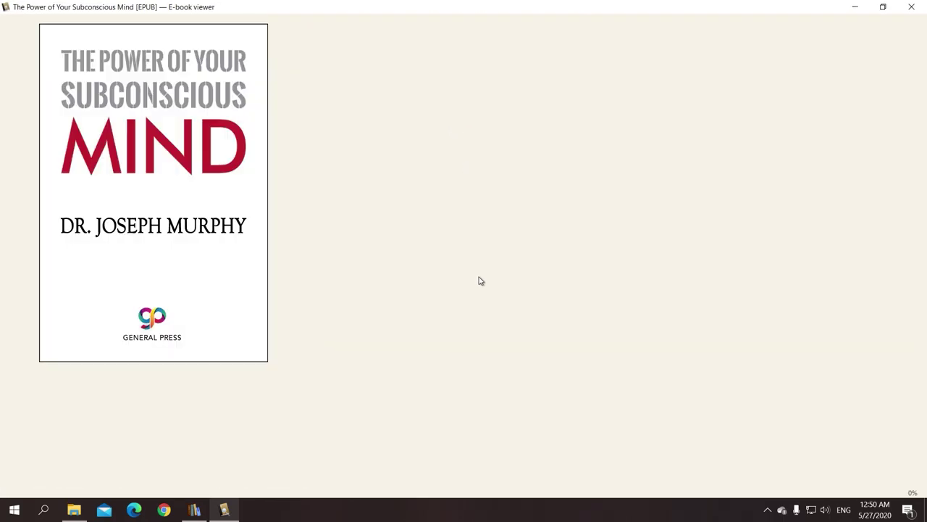
{"action": "scroll", "coordinate": [478, 280], "scroll_direction": "down", "scroll_amount": 2}
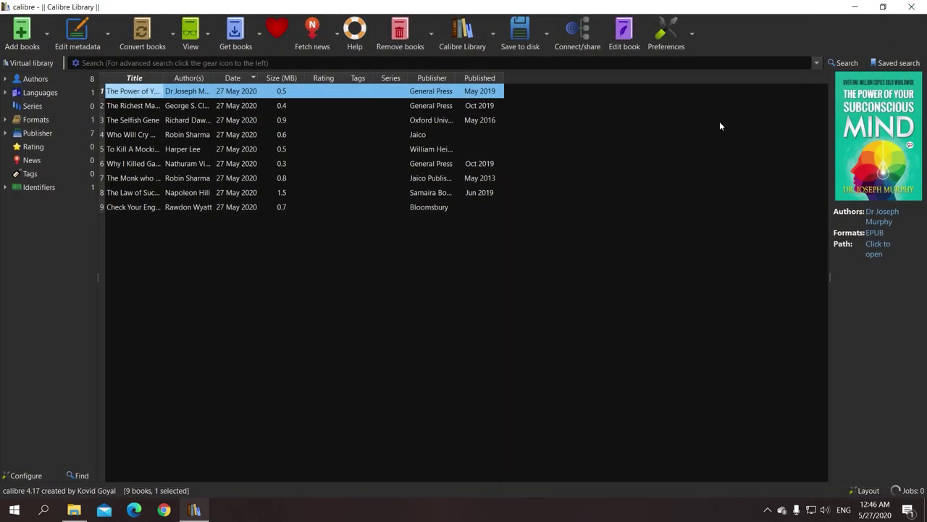
Step: Select The Power of Your Subconscious Mind and bring up its context menu
{"action": "left_click", "coordinate": [522, 125]}
{"action": "left_click", "coordinate": [131, 93]}
{"action": "right_click", "coordinate": [131, 93]}
Step: Open the book's containing folder and check the EPUB's Opens with program in Properties
{"action": "mouse_move", "coordinate": [193, 210]}
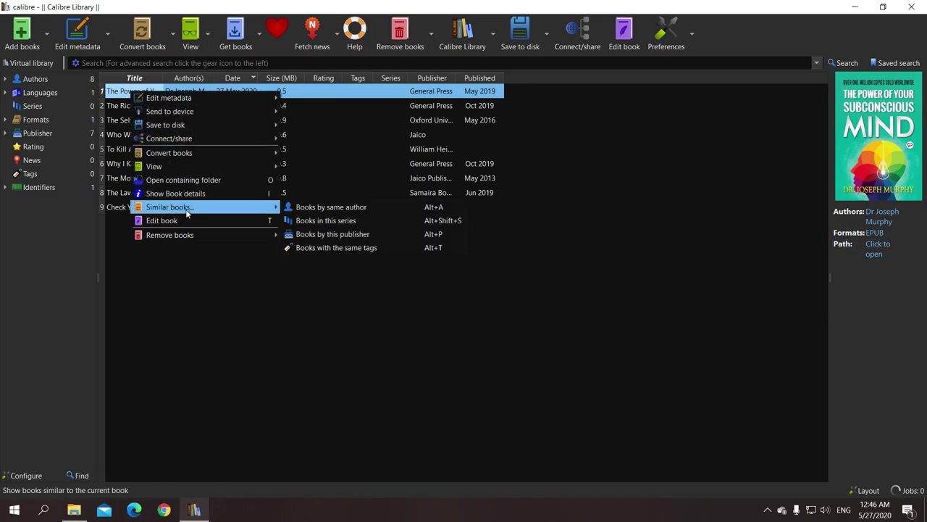
{"action": "left_click", "coordinate": [267, 180]}
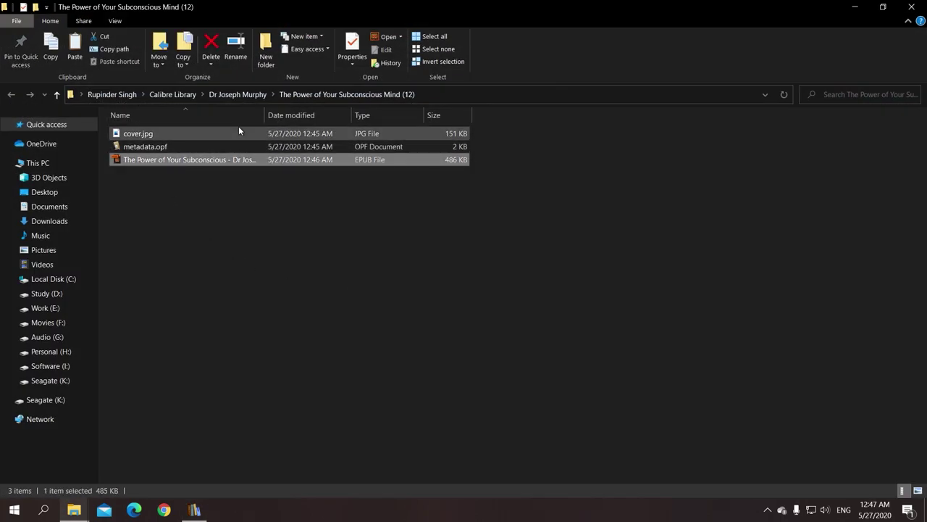
{"action": "right_click", "coordinate": [289, 161]}
{"action": "left_click", "coordinate": [331, 447]}
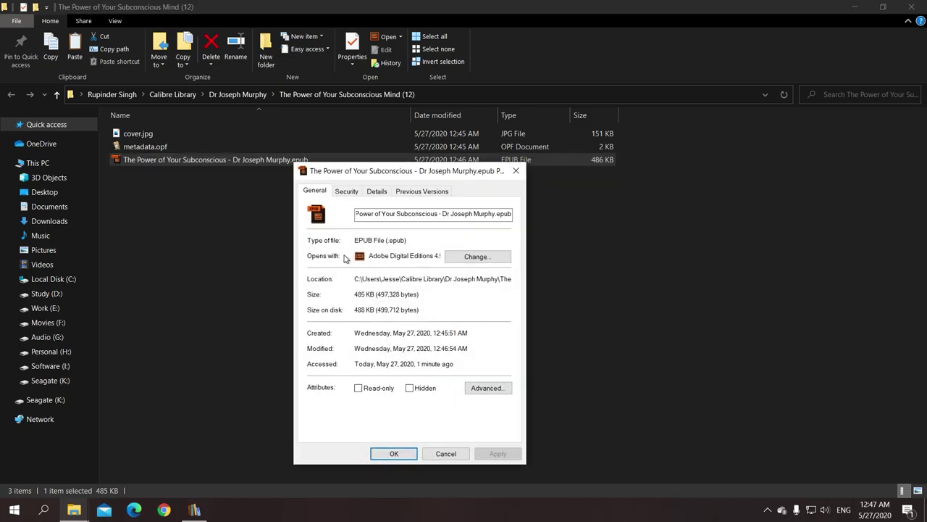
{"action": "left_click", "coordinate": [447, 451]}
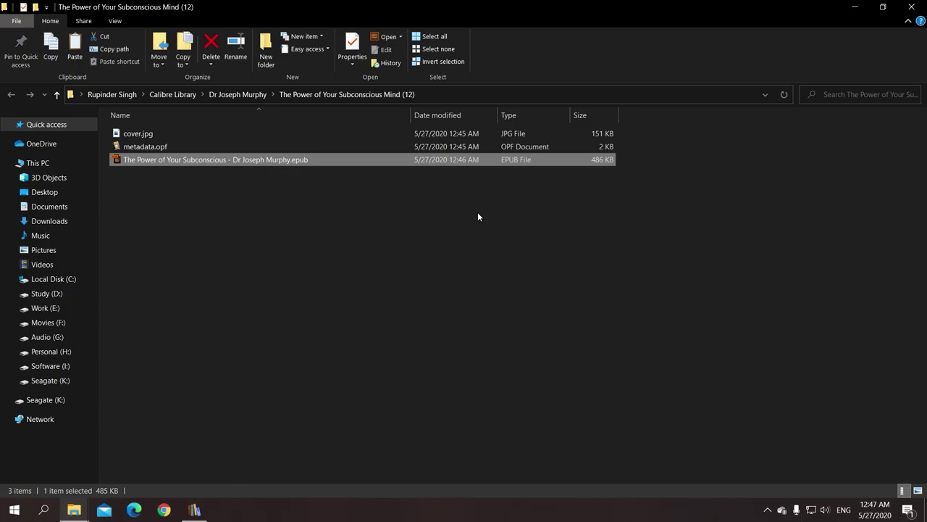
Step: Open the EPUB in Adobe Digital Editions, page through it, and close without copying to library
{"action": "double_click", "coordinate": [157, 159]}
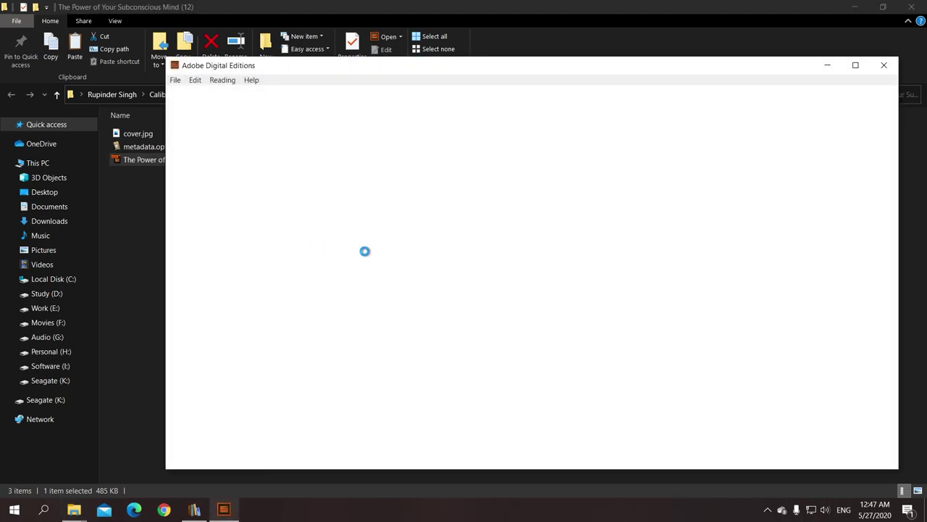
{"action": "scroll", "coordinate": [606, 285], "scroll_direction": "down", "scroll_amount": 20}
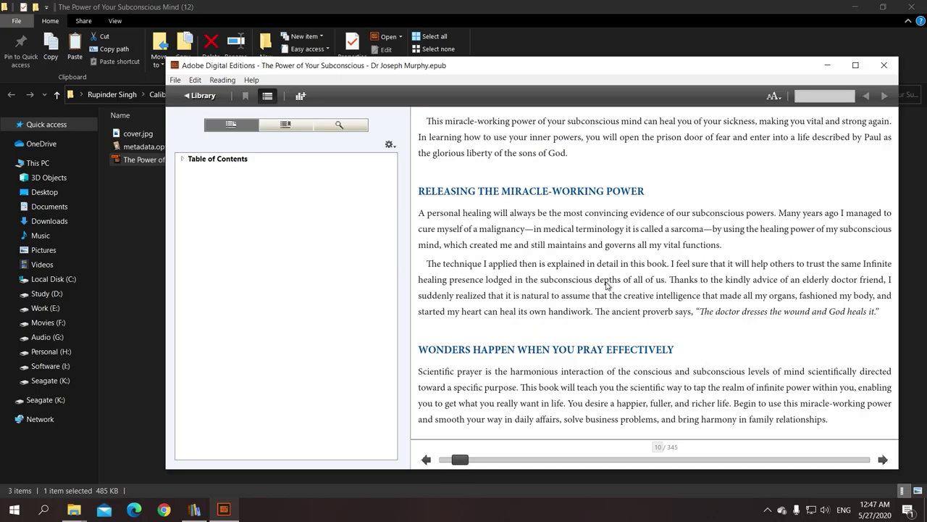
{"action": "scroll", "coordinate": [606, 285], "scroll_direction": "down", "scroll_amount": 20}
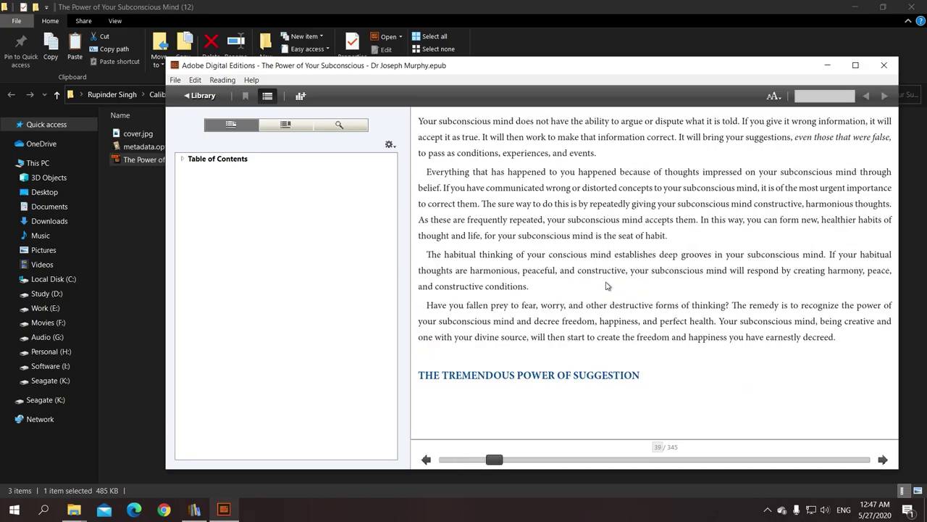
{"action": "scroll", "coordinate": [606, 285], "scroll_direction": "up", "scroll_amount": 11}
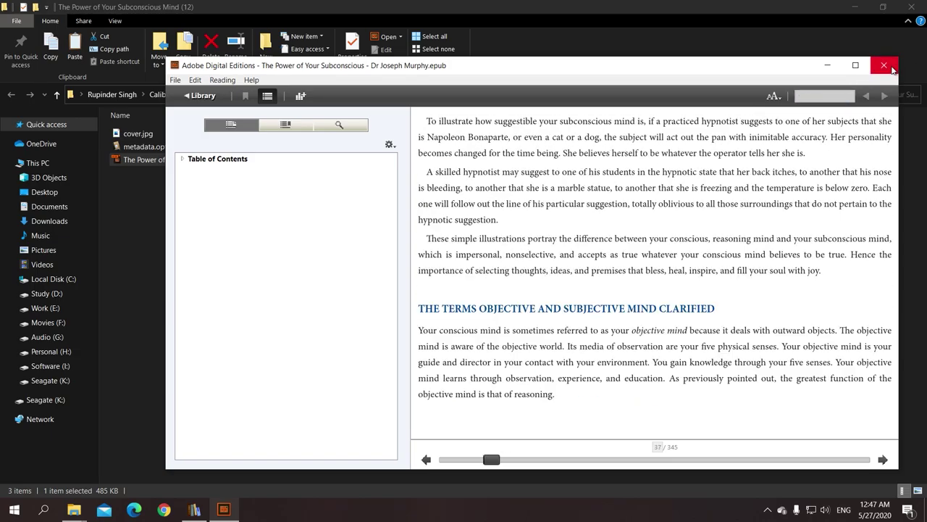
{"action": "key", "text": "ctrl+d"}
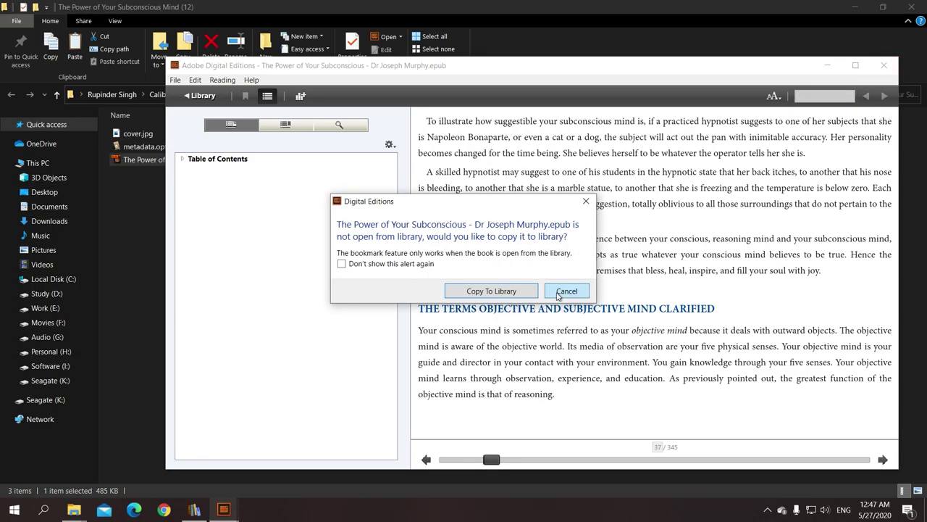
{"action": "left_click", "coordinate": [559, 292]}
Step: Go up to Calibre Library and show the nine EPUB files in the New folder window
{"action": "left_click", "coordinate": [533, 279]}
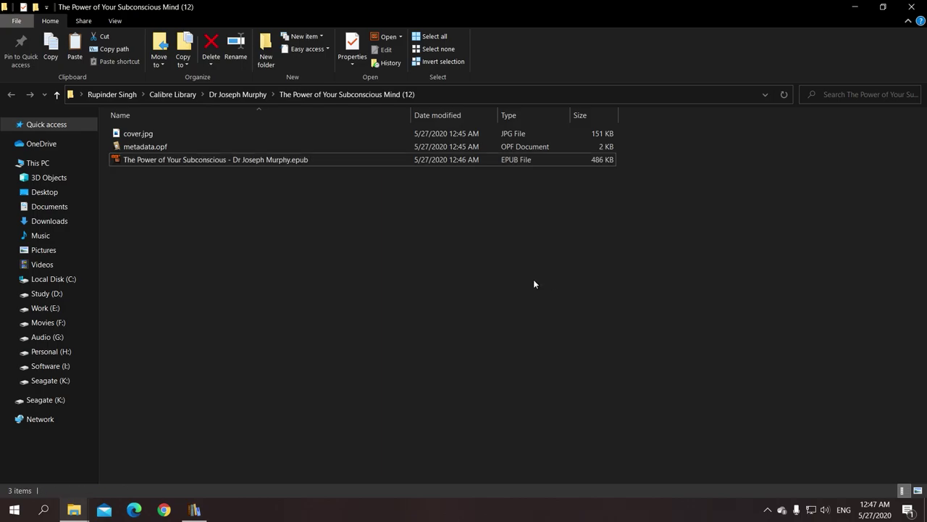
{"action": "left_click", "coordinate": [242, 99]}
{"action": "left_click", "coordinate": [183, 95]}
{"action": "left_click", "coordinate": [181, 225]}
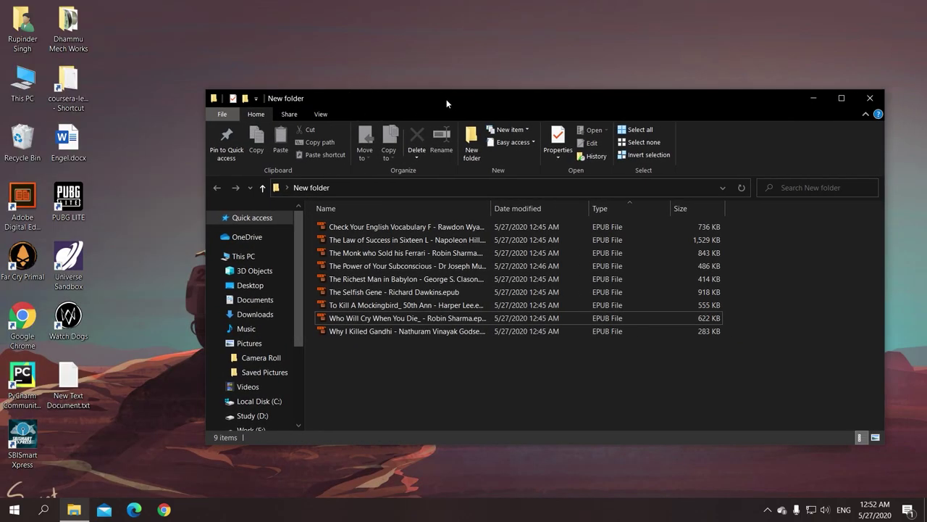
{"action": "left_click_drag", "start_coordinate": [446, 103], "coordinate": [351, 61]}
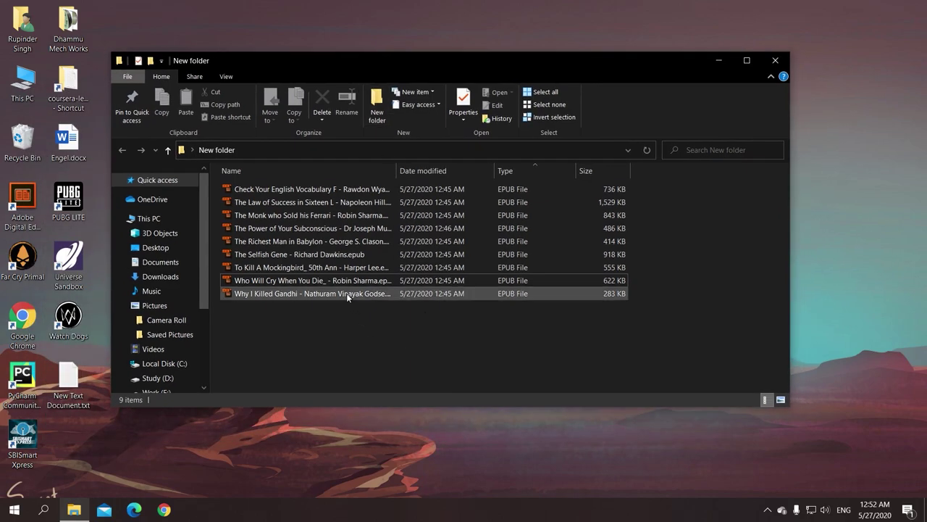
{"action": "left_click_drag", "start_coordinate": [421, 364], "coordinate": [335, 180]}
{"action": "left_click", "coordinate": [366, 351]}
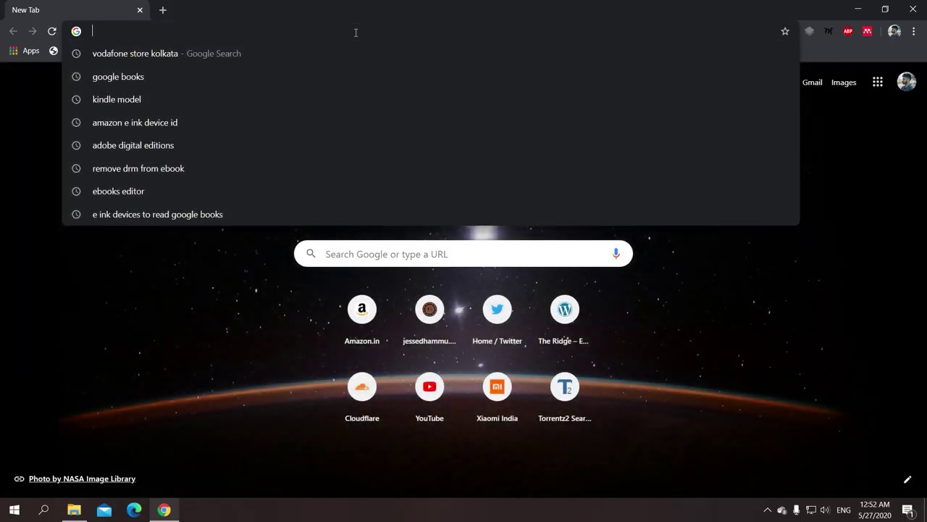
Step: Load books.google.com and go through My library to the Google Play Books library
{"action": "type", "text": "books.google.com"}
{"action": "key", "text": "Return"}
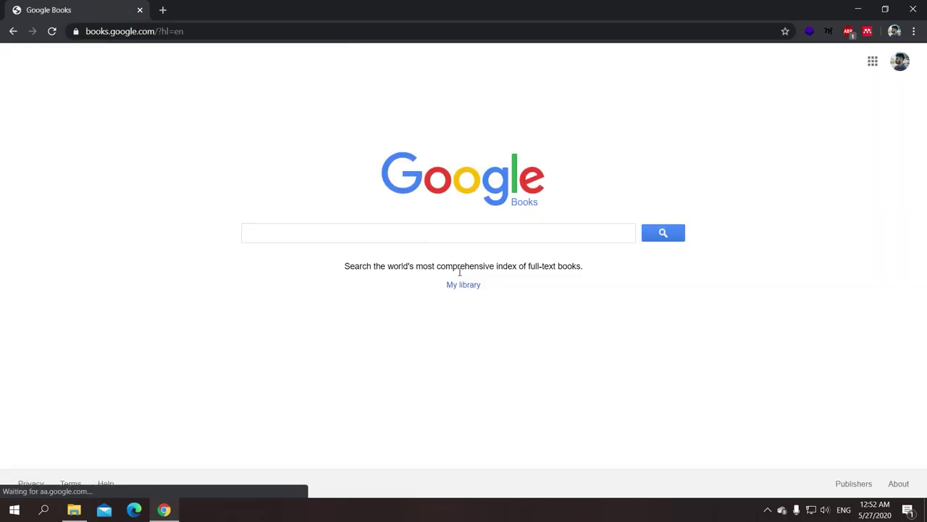
{"action": "left_click", "coordinate": [464, 285]}
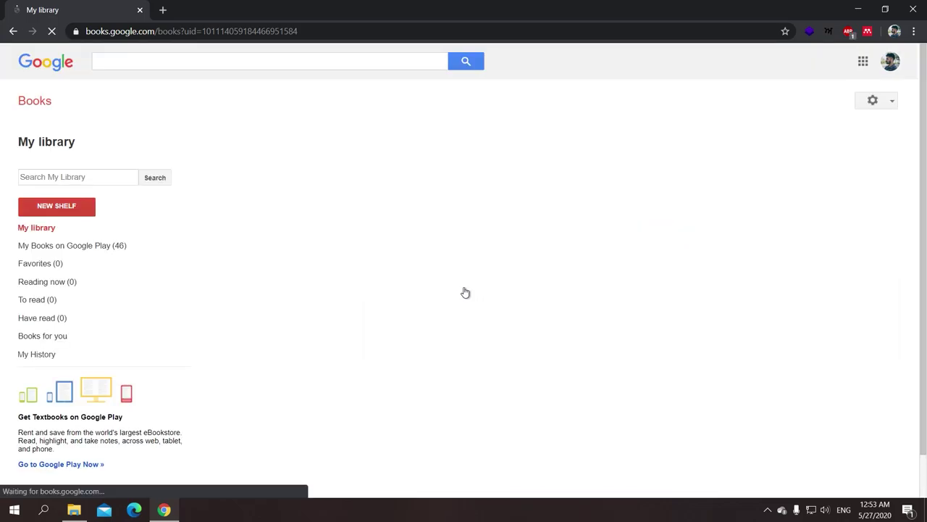
{"action": "left_click", "coordinate": [253, 169]}
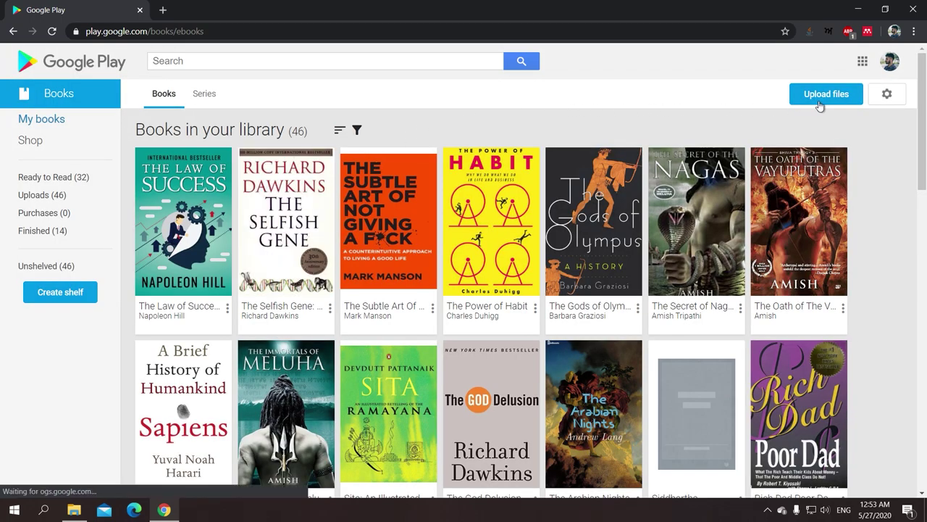
Step: Drag the nine EPUB files from Explorer into the Google Play Books upload area
{"action": "left_click", "coordinate": [820, 105]}
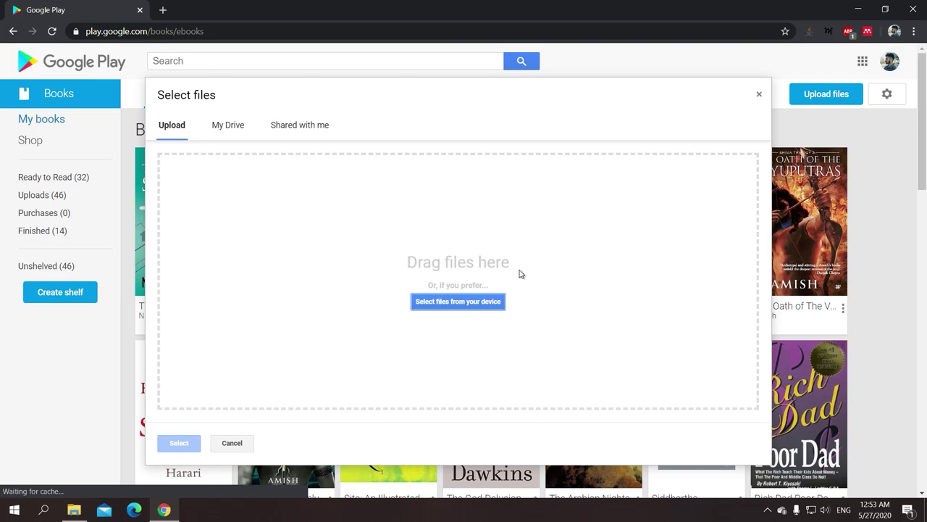
{"action": "left_click", "coordinate": [74, 510]}
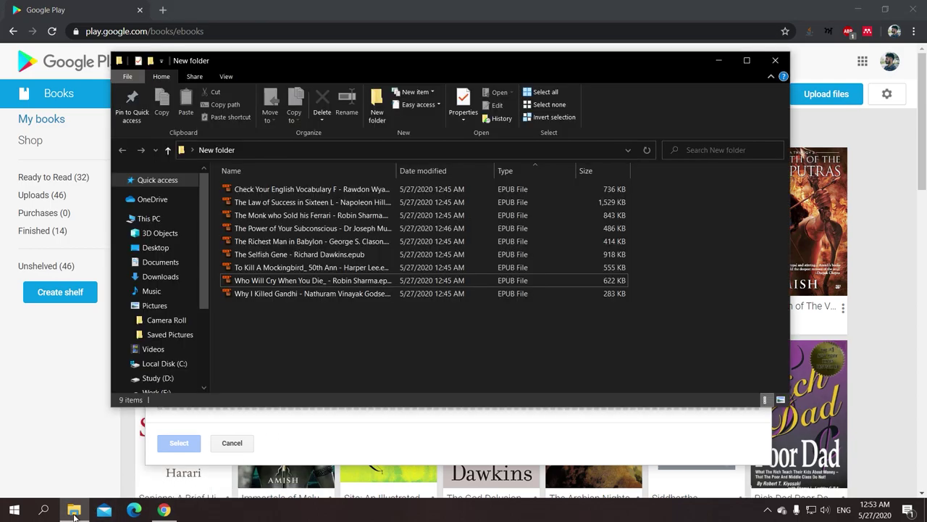
{"action": "left_click_drag", "start_coordinate": [367, 338], "coordinate": [291, 149]}
{"action": "left_click_drag", "start_coordinate": [486, 349], "coordinate": [539, 321]}
{"action": "key", "text": "alt+Tab"}
{"action": "left_click_drag", "start_coordinate": [539, 289], "coordinate": [540, 290]}
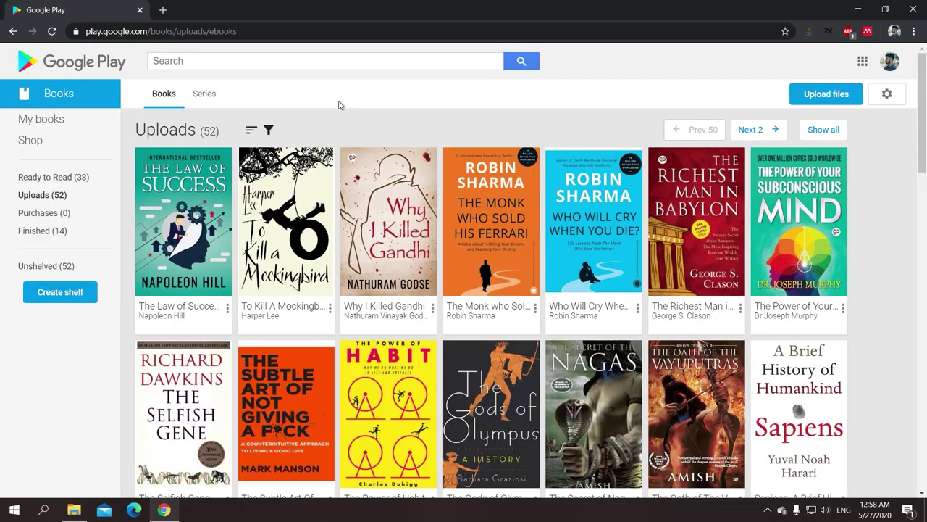
Step: Page through The Law of Success in the reader, then exit back to the library
{"action": "scroll", "coordinate": [402, 429], "scroll_direction": "down", "scroll_amount": 3}
{"action": "scroll", "coordinate": [401, 429], "scroll_direction": "down", "scroll_amount": 11}
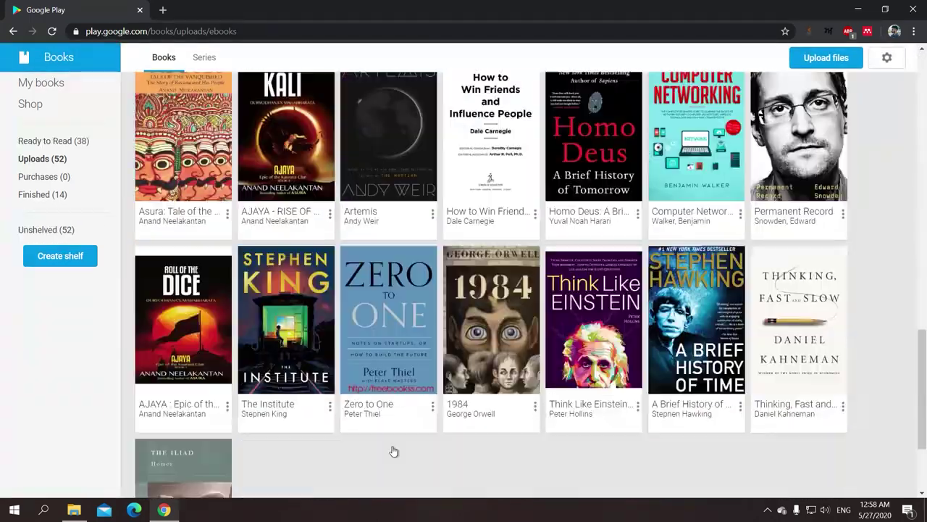
{"action": "scroll", "coordinate": [393, 452], "scroll_direction": "up", "scroll_amount": 8}
{"action": "scroll", "coordinate": [574, 381], "scroll_direction": "up", "scroll_amount": 8}
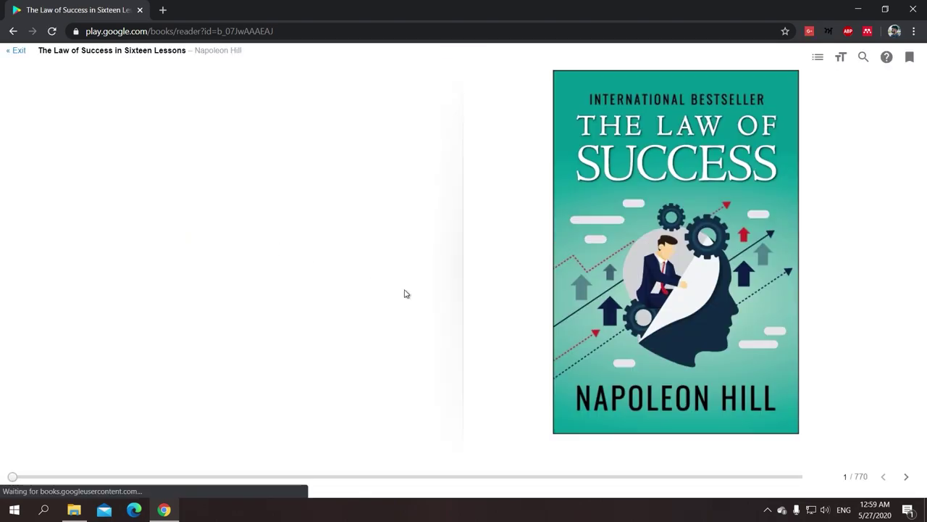
{"action": "scroll", "coordinate": [404, 293], "scroll_direction": "down", "scroll_amount": 10}
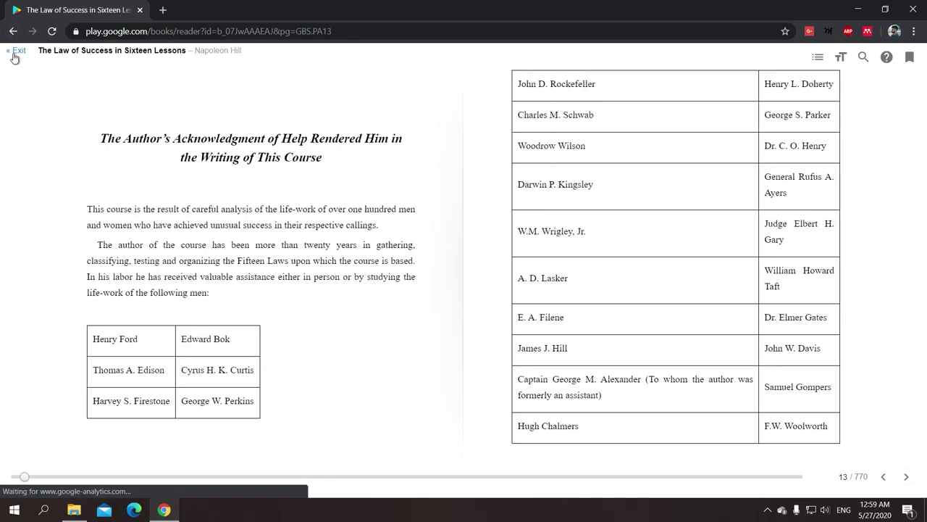
{"action": "left_click", "coordinate": [16, 52]}
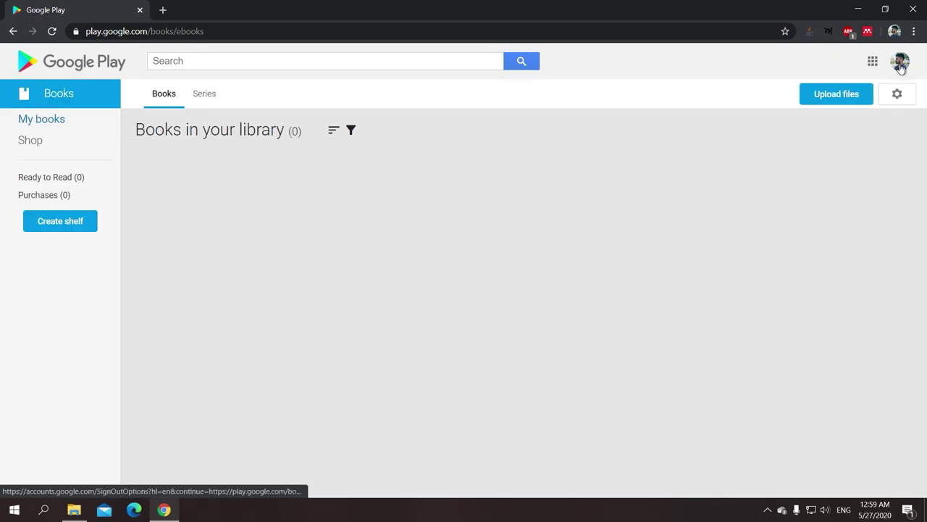
Step: Open the Google account menu and close it again
{"action": "left_click", "coordinate": [889, 61]}
{"action": "left_click_drag", "start_coordinate": [773, 160], "coordinate": [848, 163]}
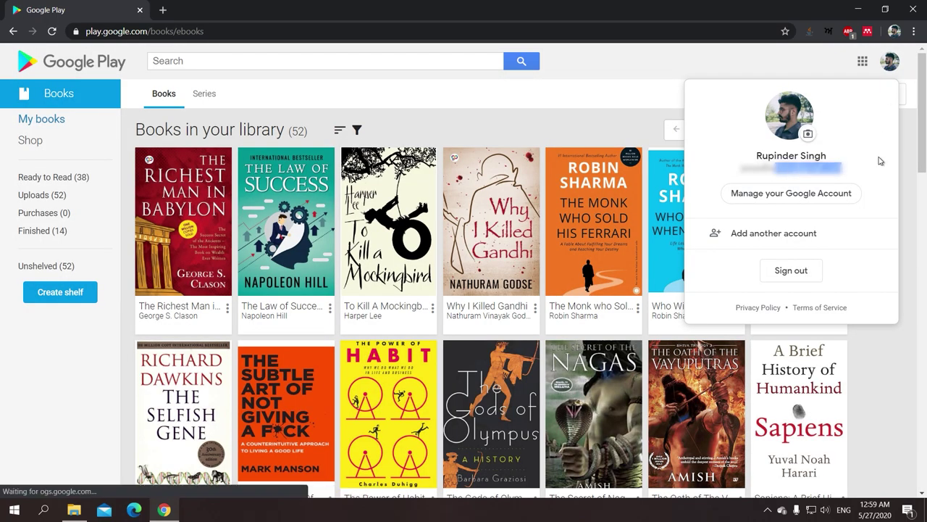
{"action": "left_click", "coordinate": [652, 217]}
{"action": "key", "text": "super+d"}
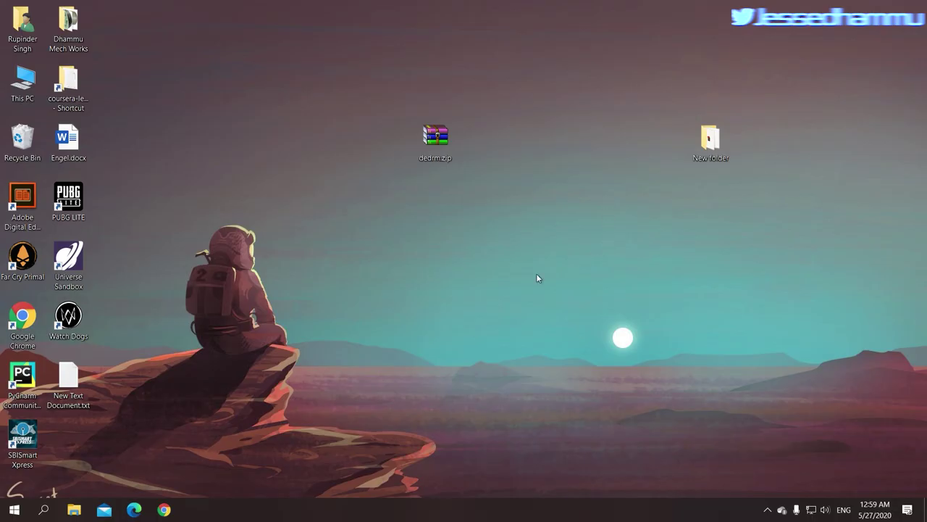